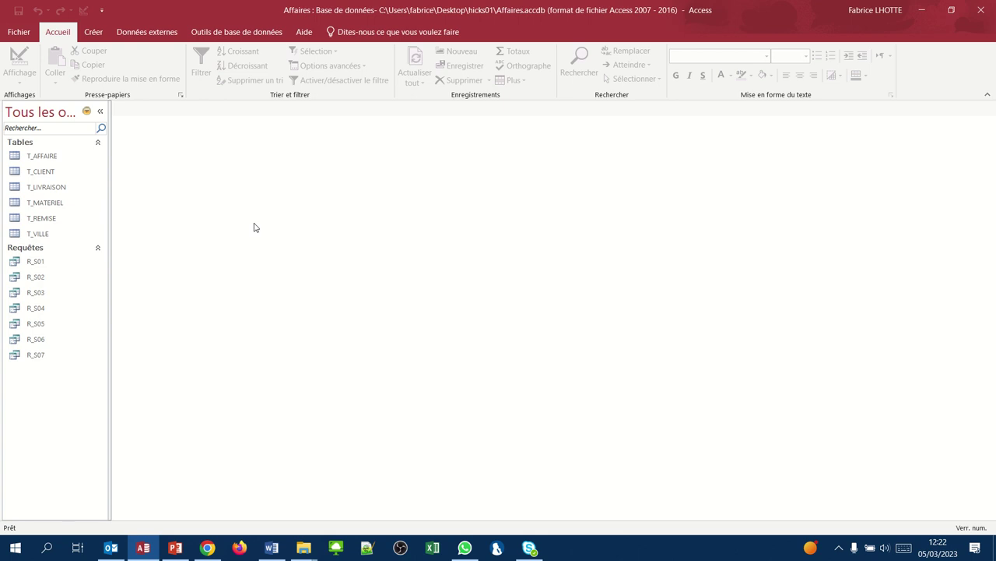
Create a new query in design view based on the T_CLIENT table.
left_click(94, 33)
left_click(216, 78)
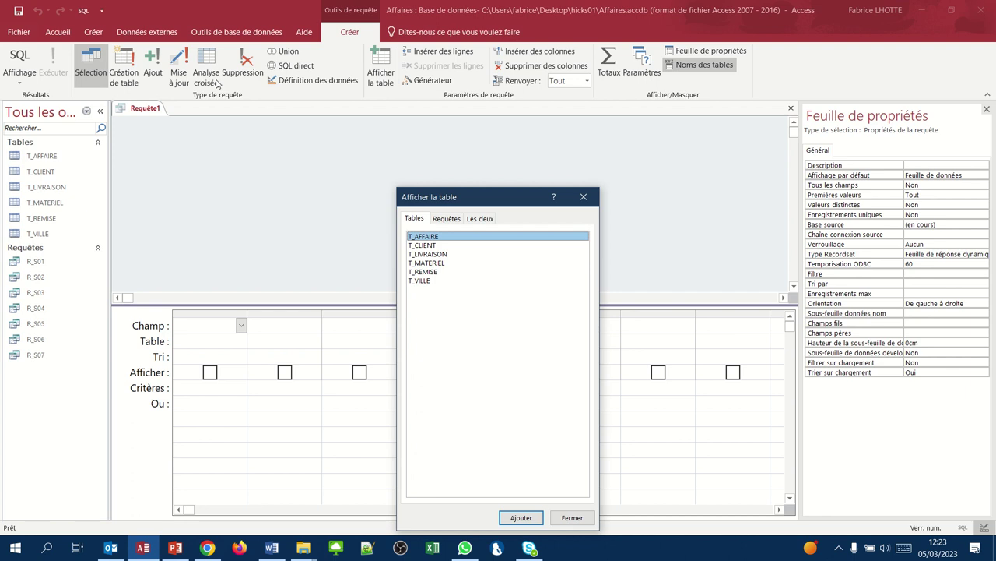
left_click(418, 246)
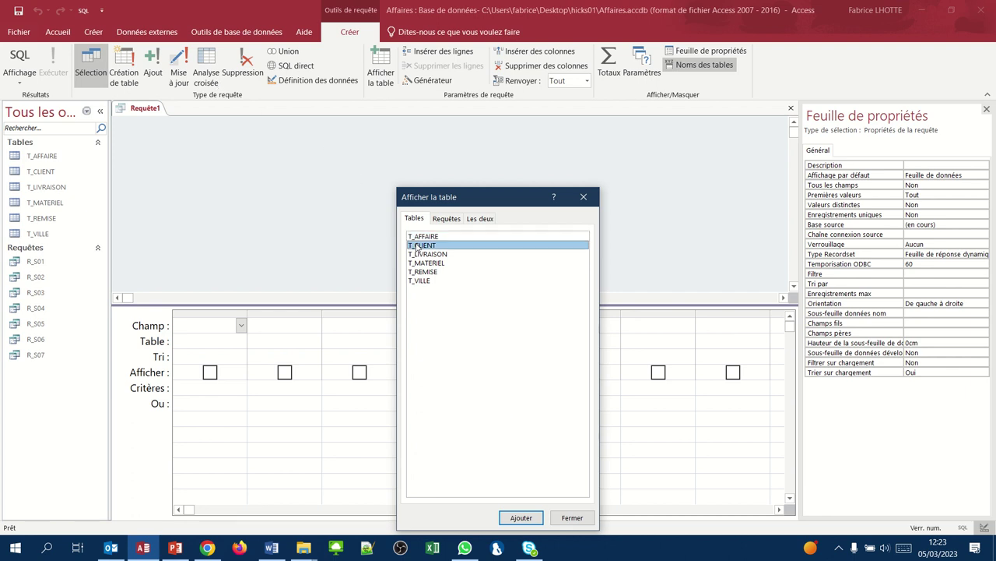
left_click(535, 517)
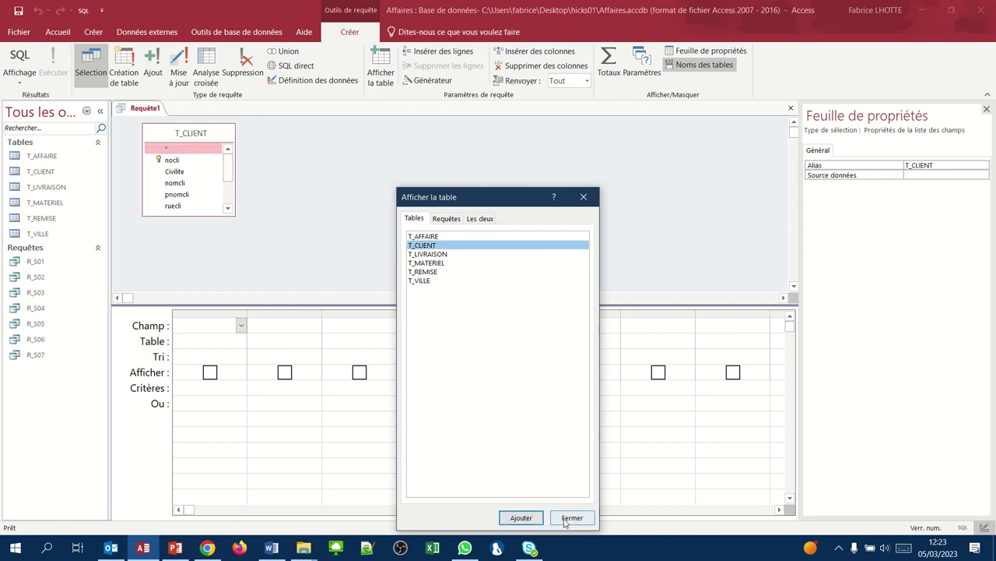
left_click(572, 517)
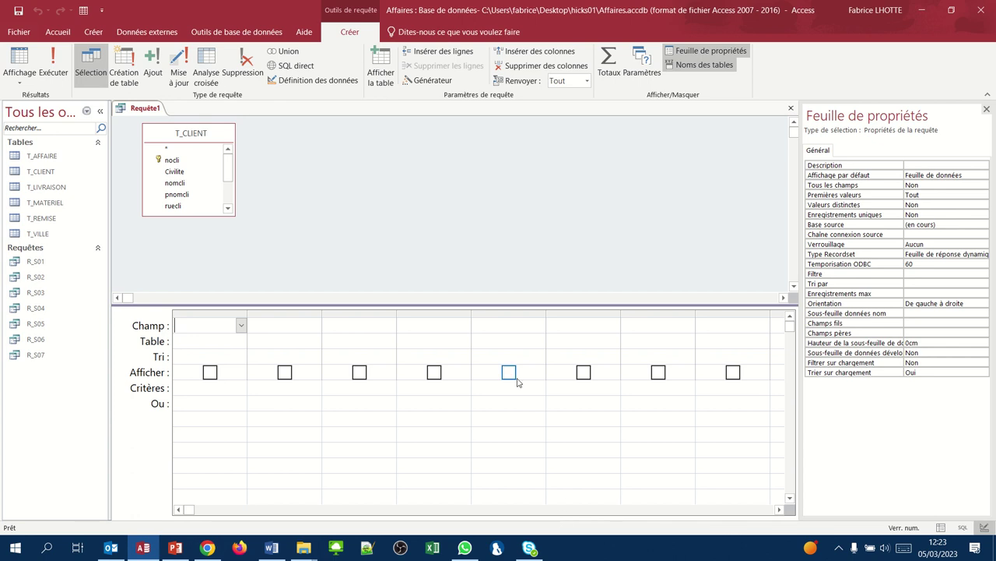
Add the Civilite field to the query grid, check its datasheet results and return to the design.
double_click(177, 173)
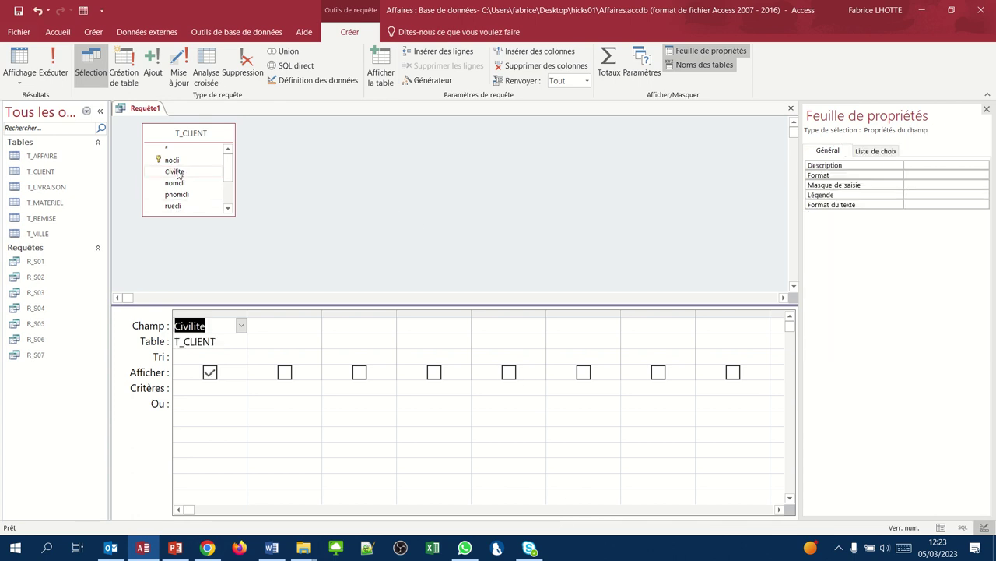
left_click(17, 64)
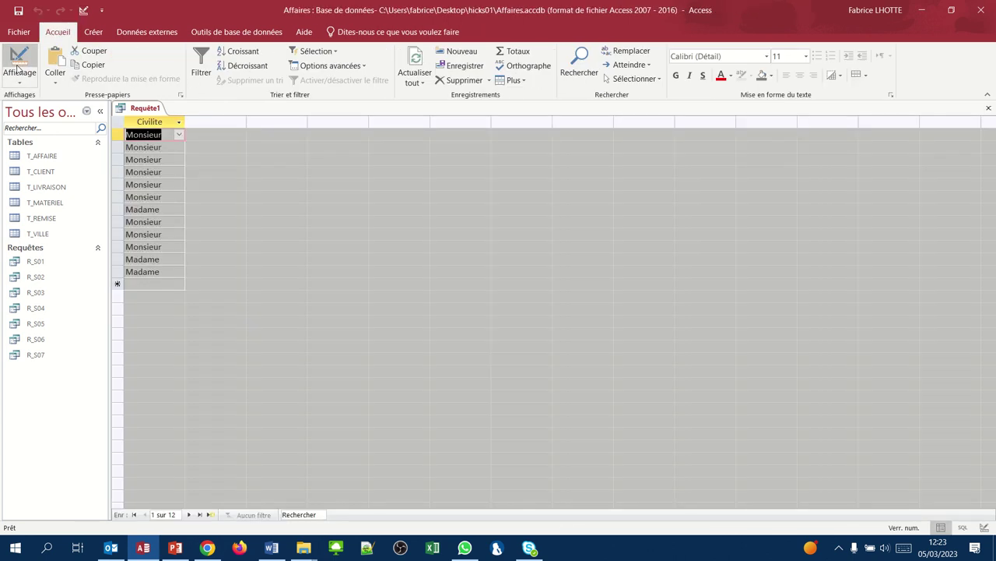
left_click(18, 68)
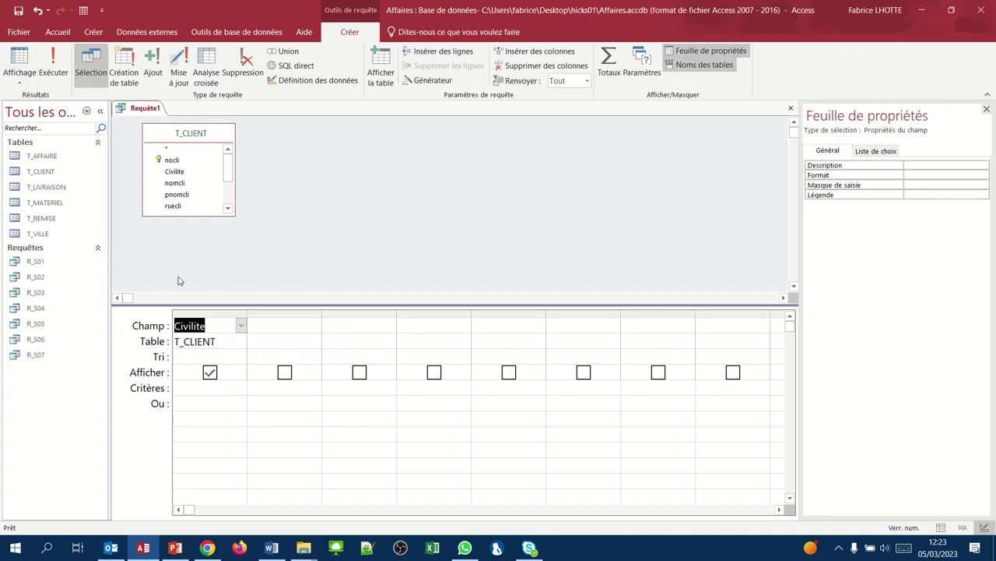
Concatenate nomcli to the Civilite field with & and widen the grid column to fit the whole expression.
left_click(212, 324)
type("&")
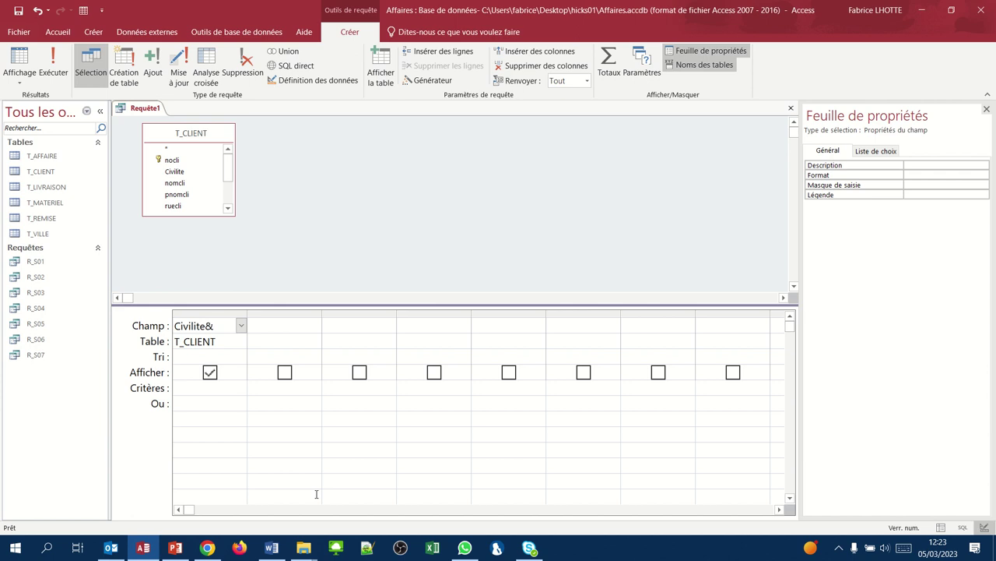
type("nomcli")
key("Return")
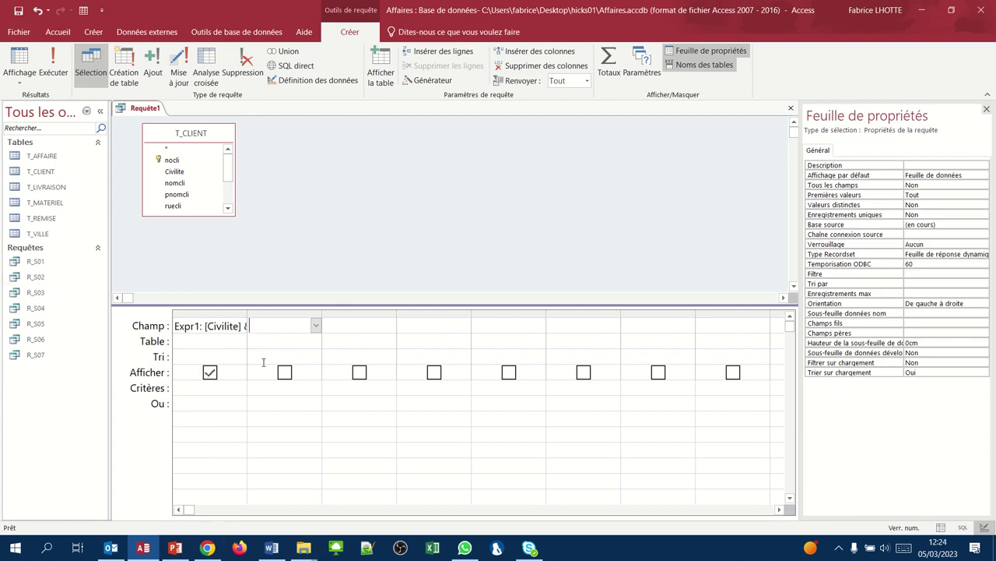
left_click_drag(249, 312, 520, 331)
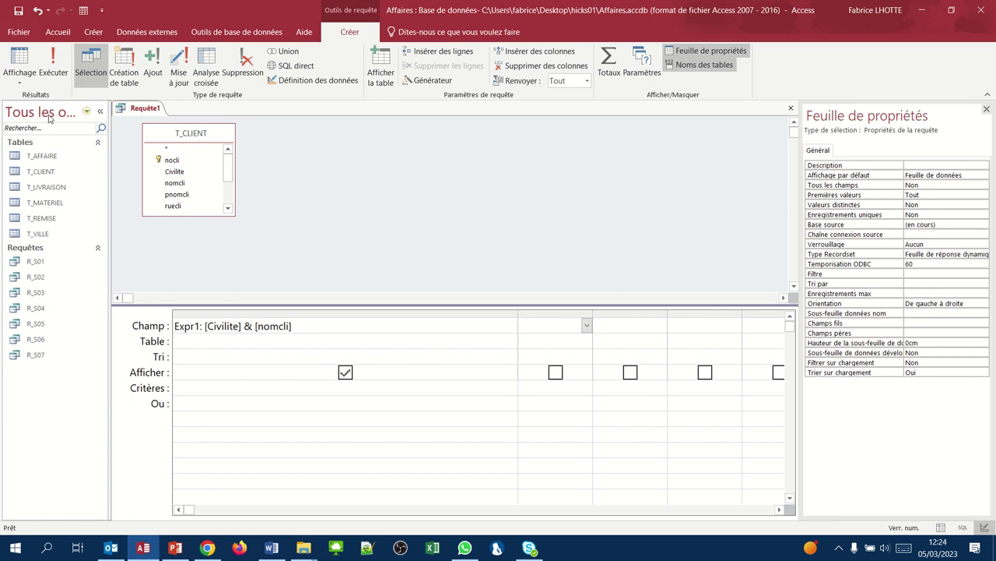
Run the query, widen the Expr1 column to show the full concatenated values, and return to the design.
left_click(22, 62)
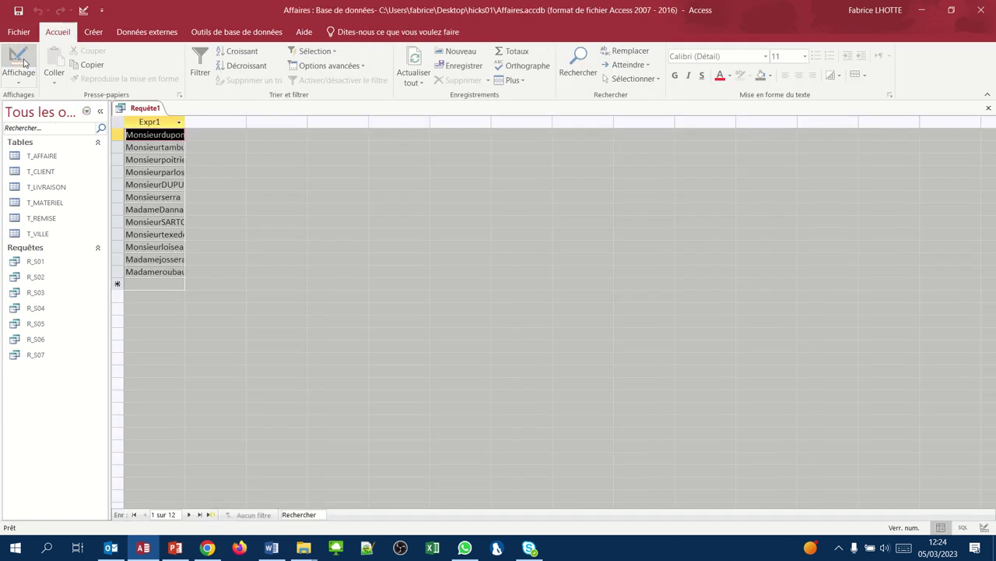
left_click(182, 122)
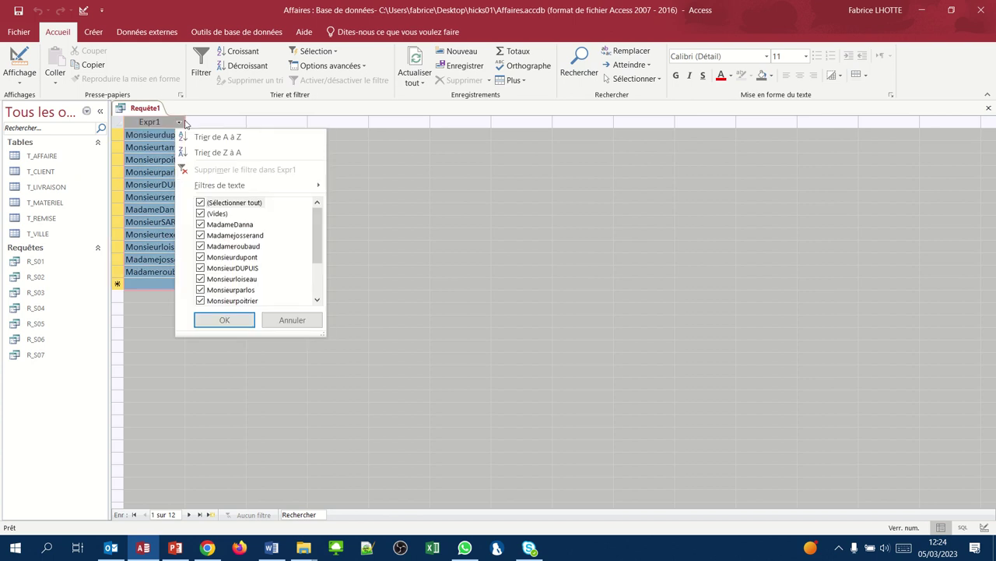
left_click(185, 123)
left_click_drag(185, 123, 302, 134)
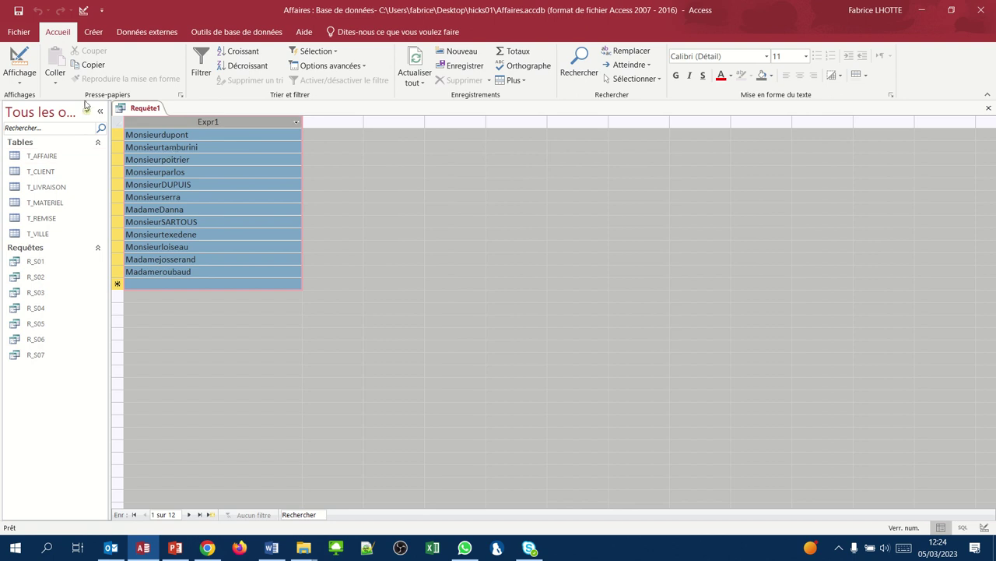
left_click(21, 63)
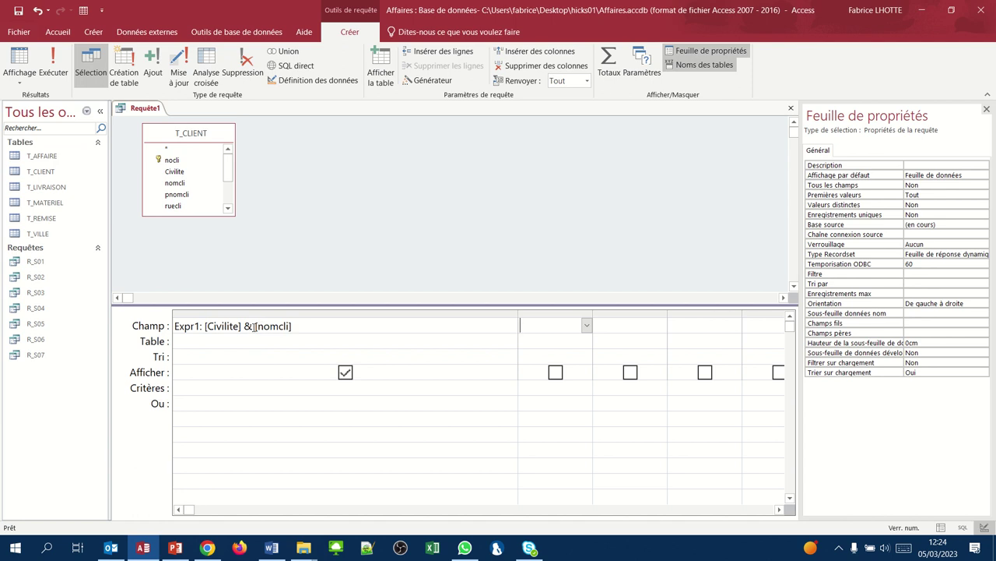
Extend the expression to [Civilite] & " " & [nomcli] & " " & [pnomcli] and check its datasheet results.
left_click(256, 326)
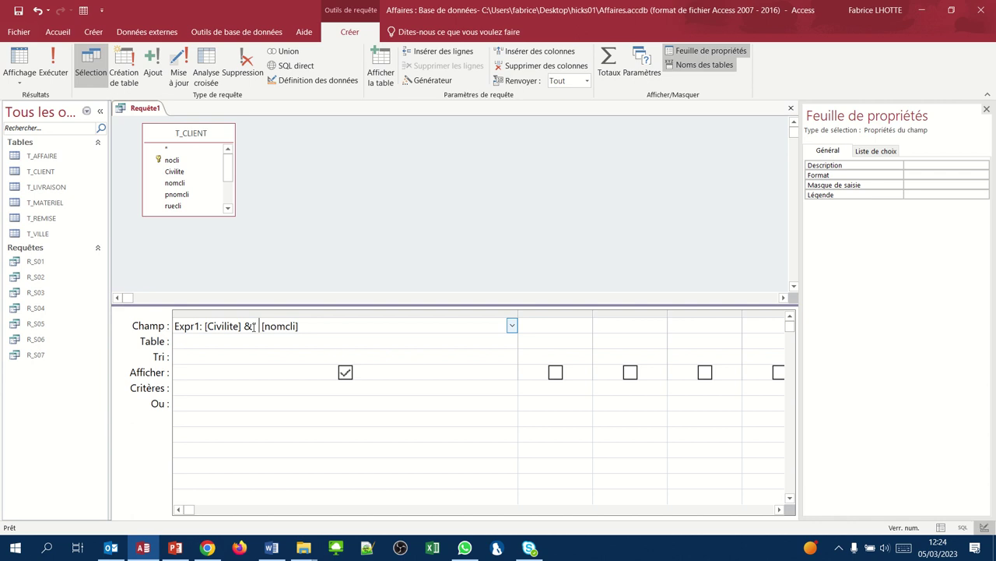
type("\"")
type("&")
type("&")
type(" \" \" & [")
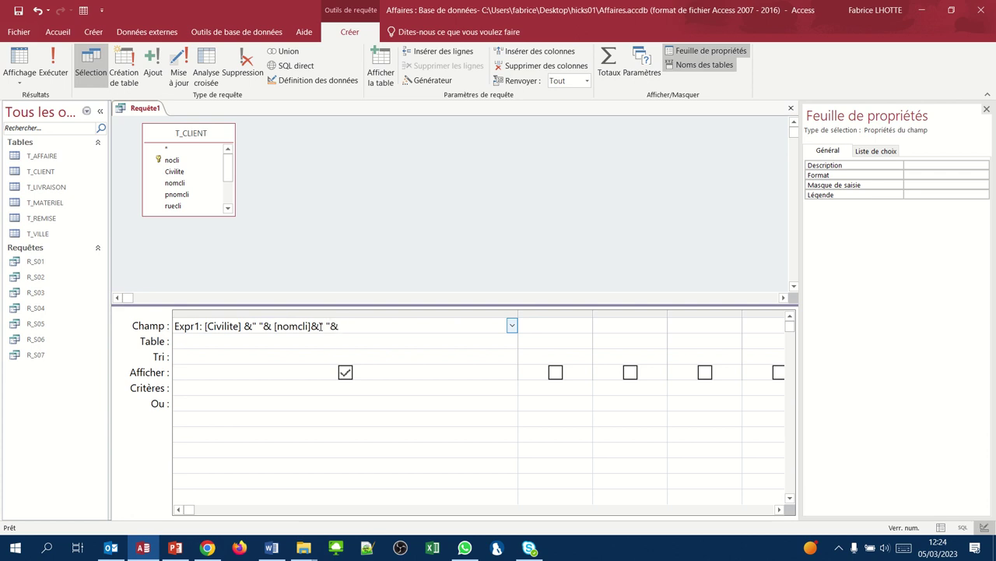
type("pnomcli")
left_click(295, 310)
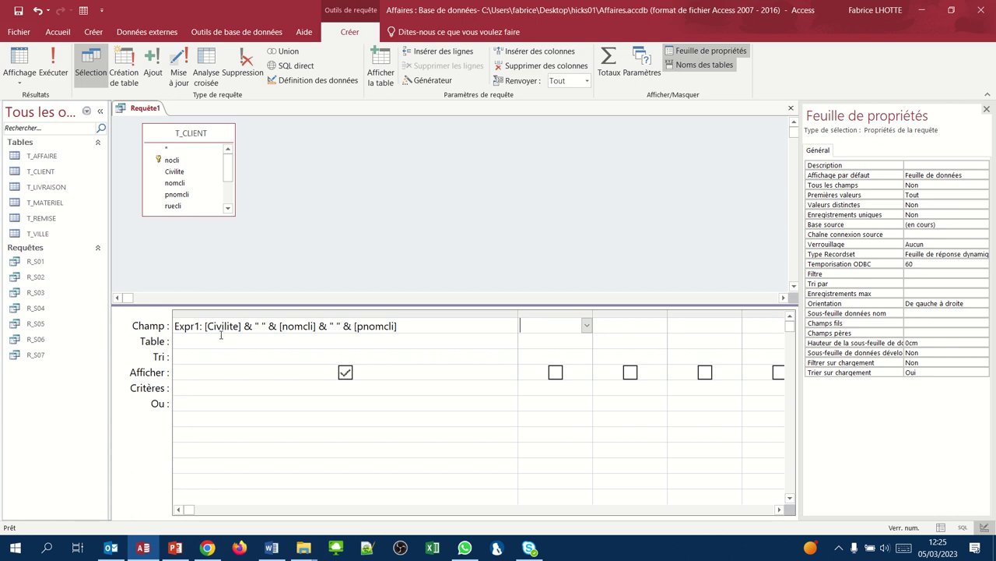
left_click(25, 56)
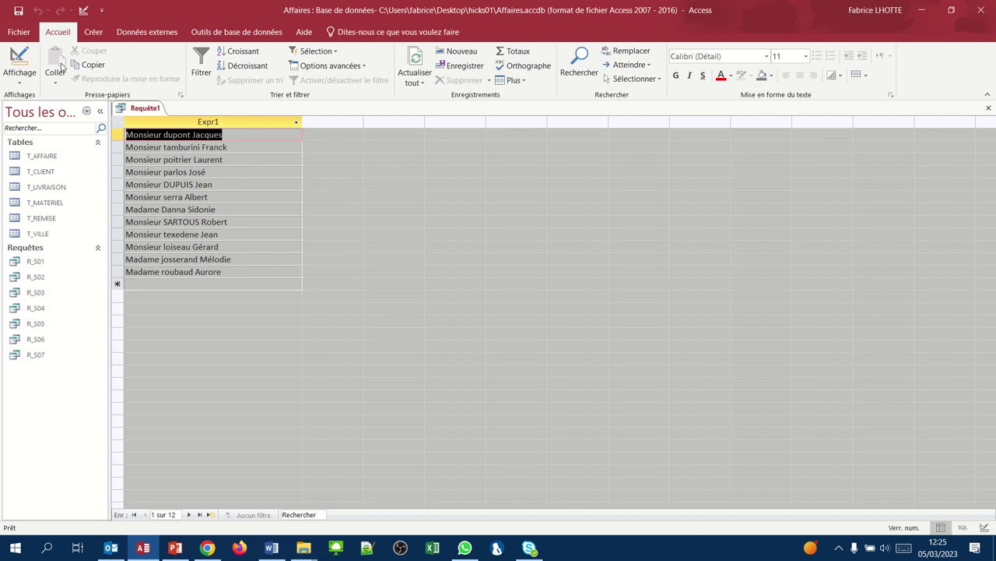
left_click(18, 58)
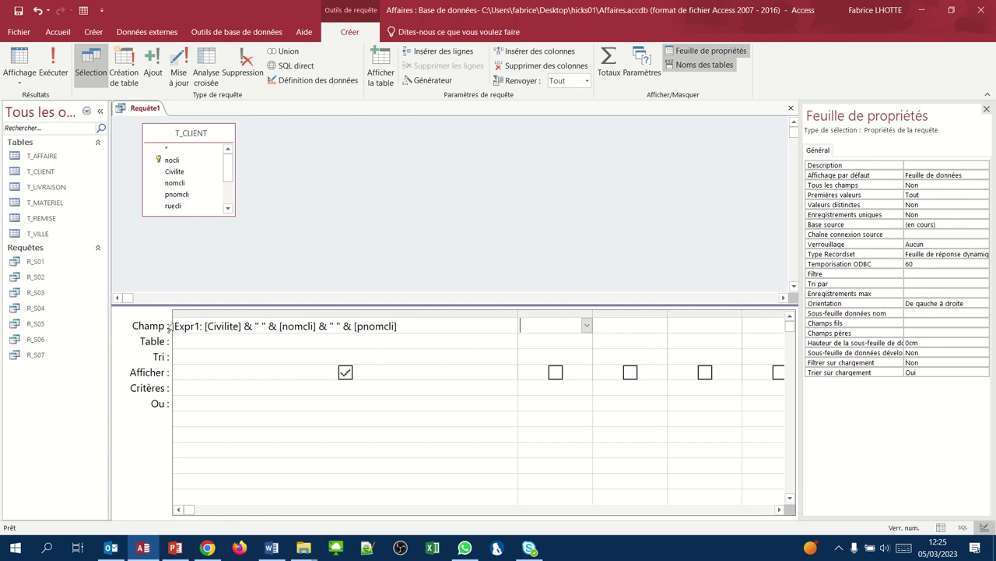
Replace the Expr1 alias with "Nom des clients", narrow its grid column to fit the expression, and preview the results.
left_click(199, 326)
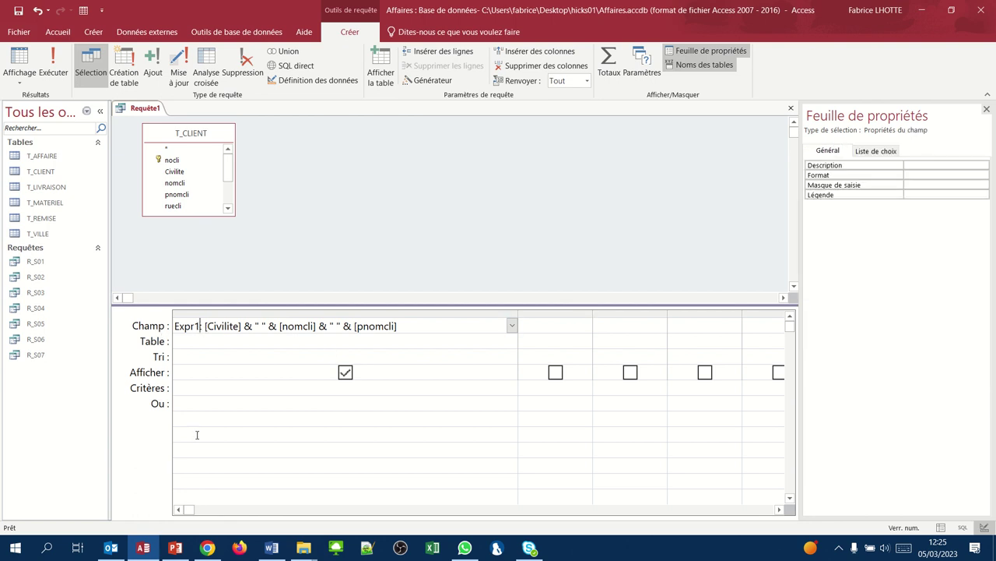
key("BackSpace")
key("BackSpace")
key("BackSpace")
key("BackSpace")
key("BackSpace")
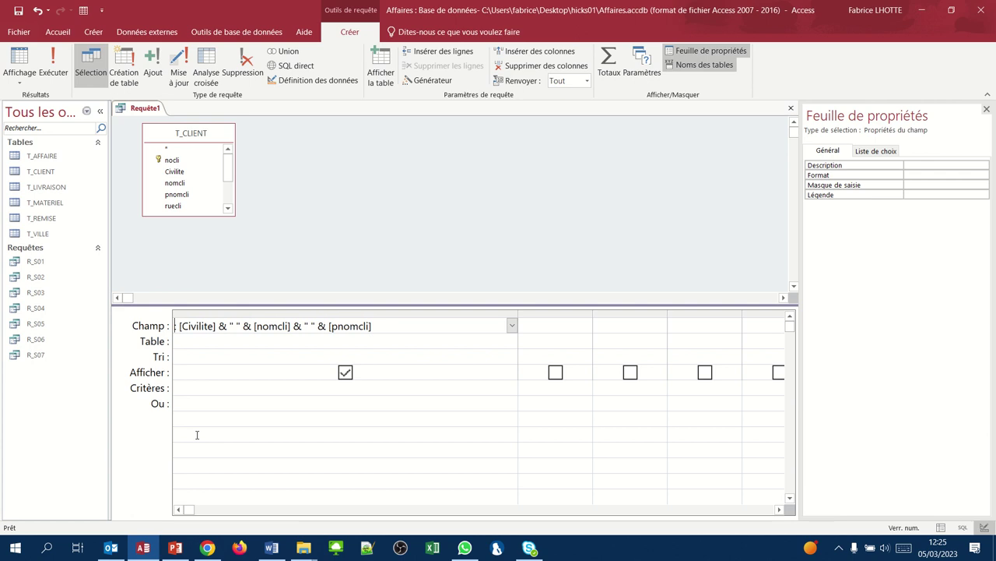
type("Nom des c")
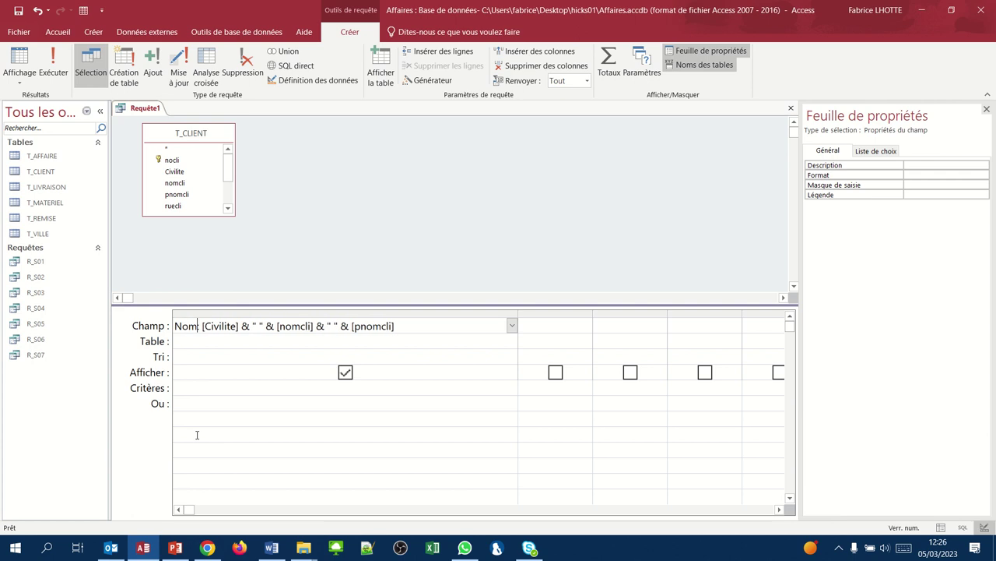
type("lients")
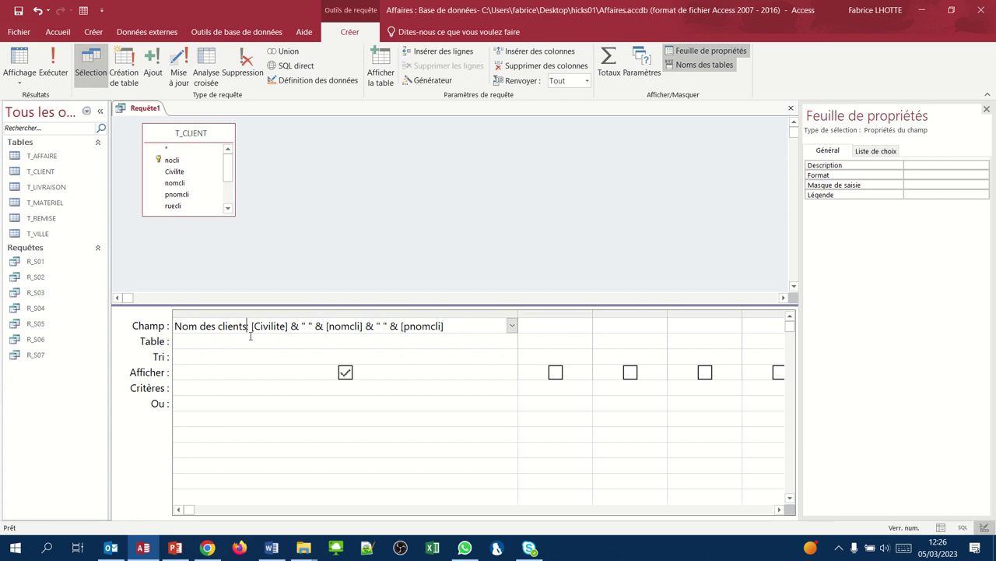
key("Tab")
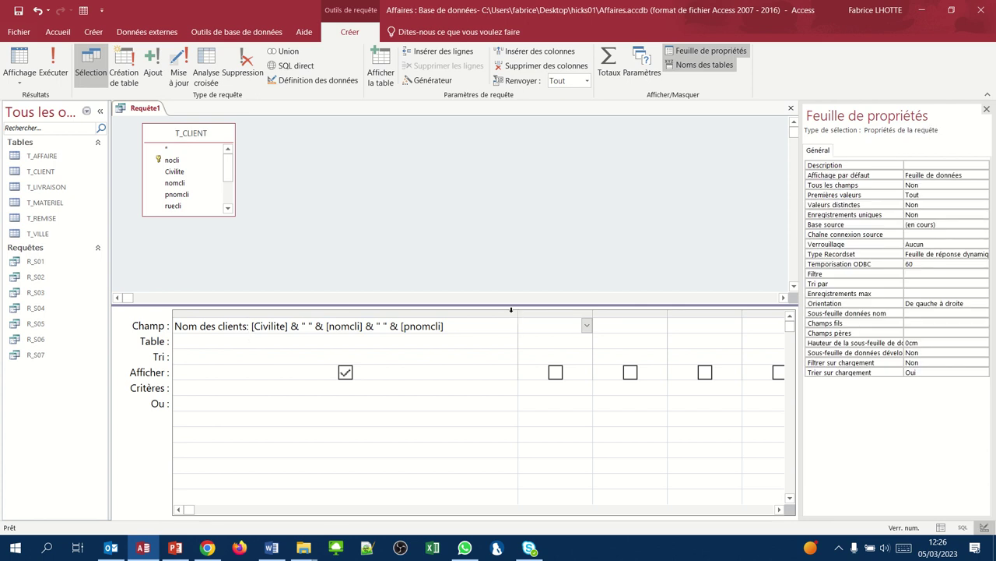
left_click_drag(517, 312, 454, 315)
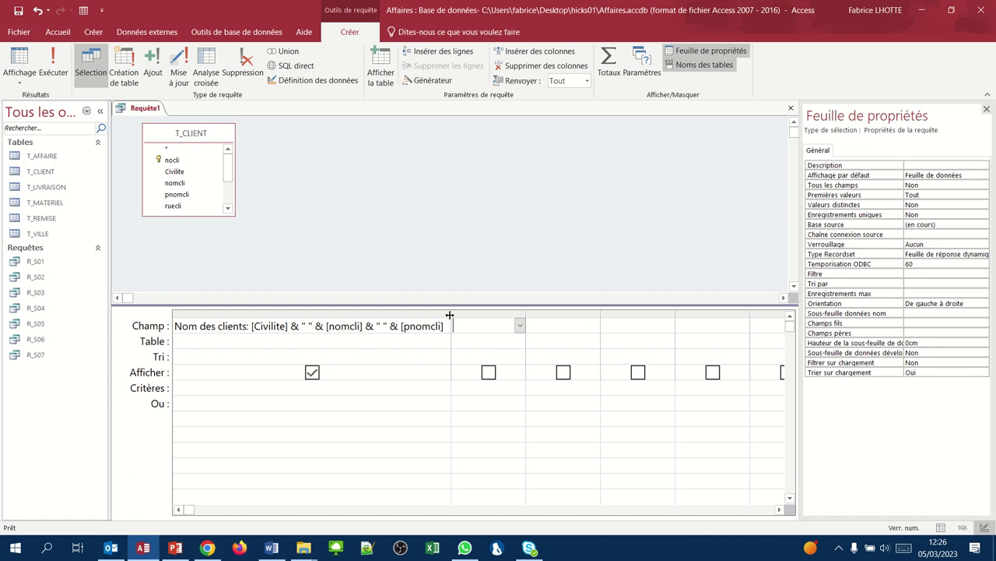
left_click(14, 56)
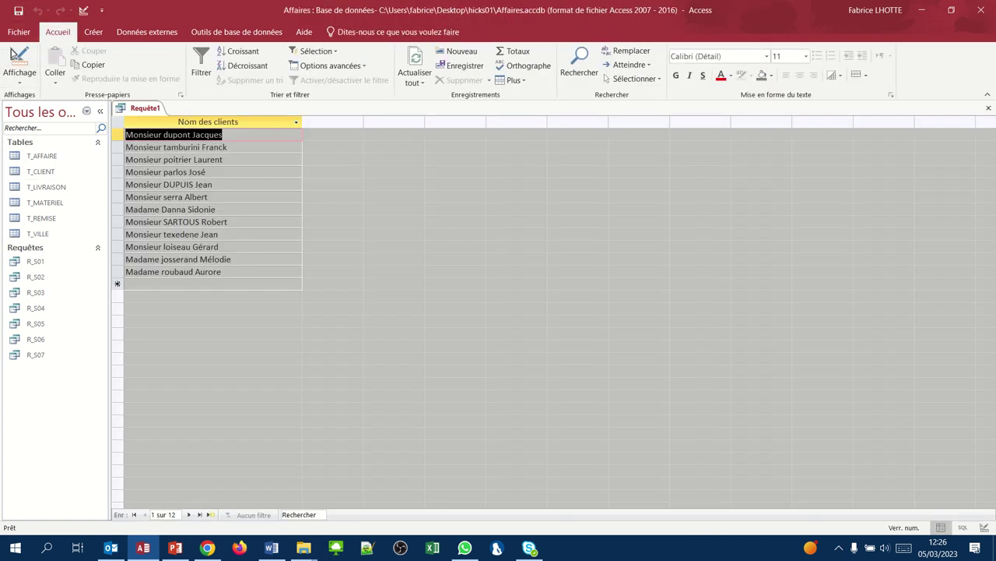
left_click(14, 56)
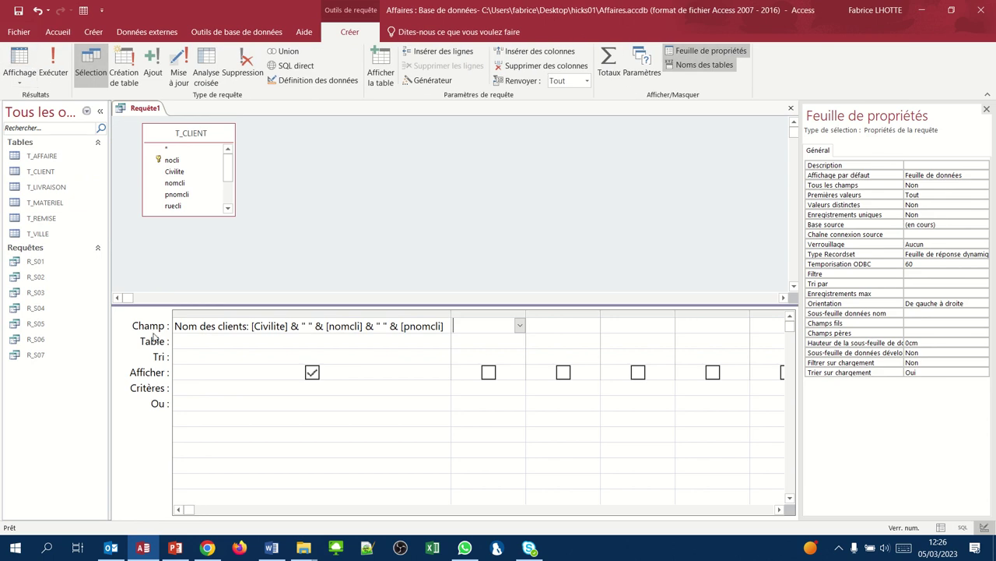
Sort Nom des clients in ascending order (Croissant), run the query and narrow its datasheet column to fit the names.
left_click(194, 359)
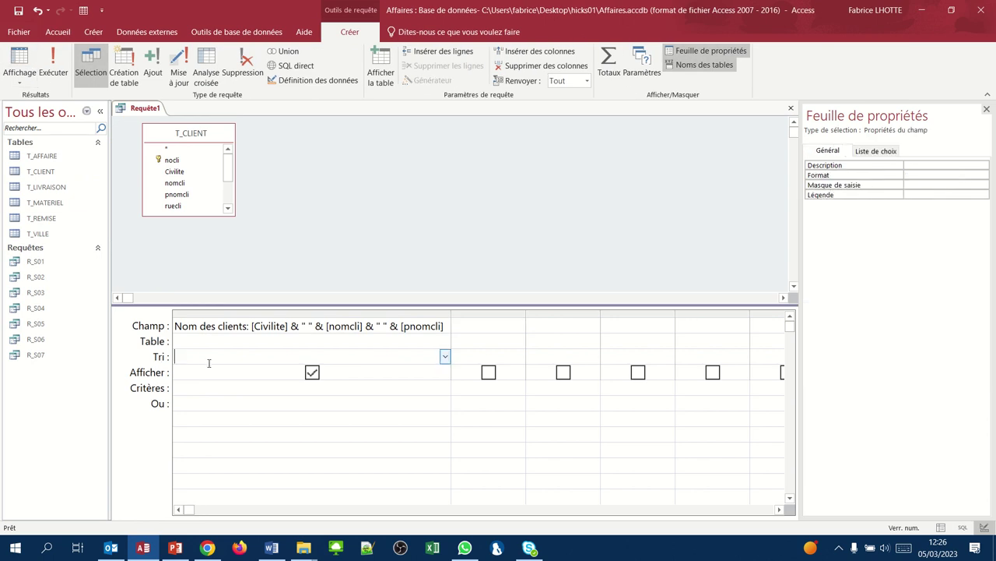
left_click(444, 357)
left_click(377, 375)
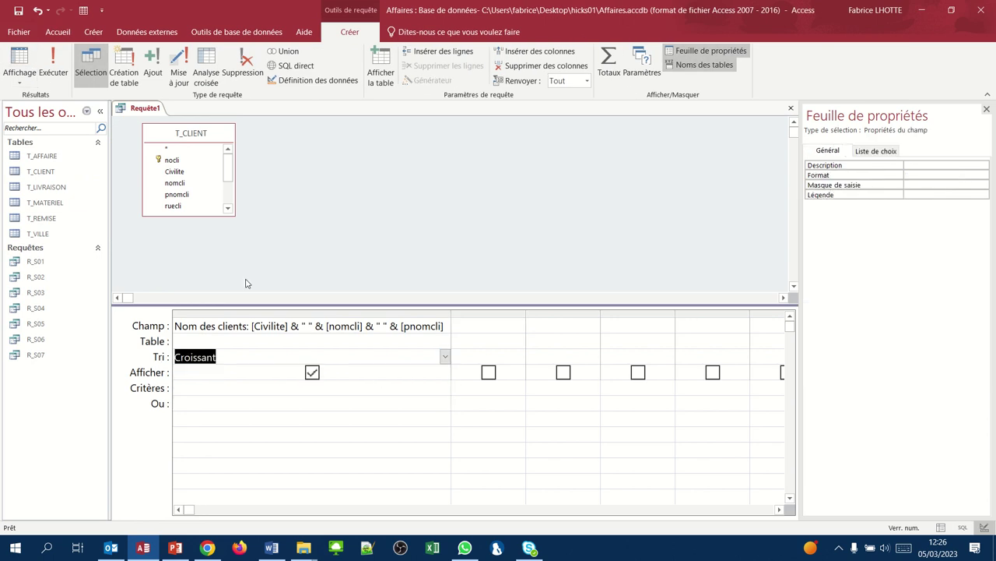
left_click(15, 57)
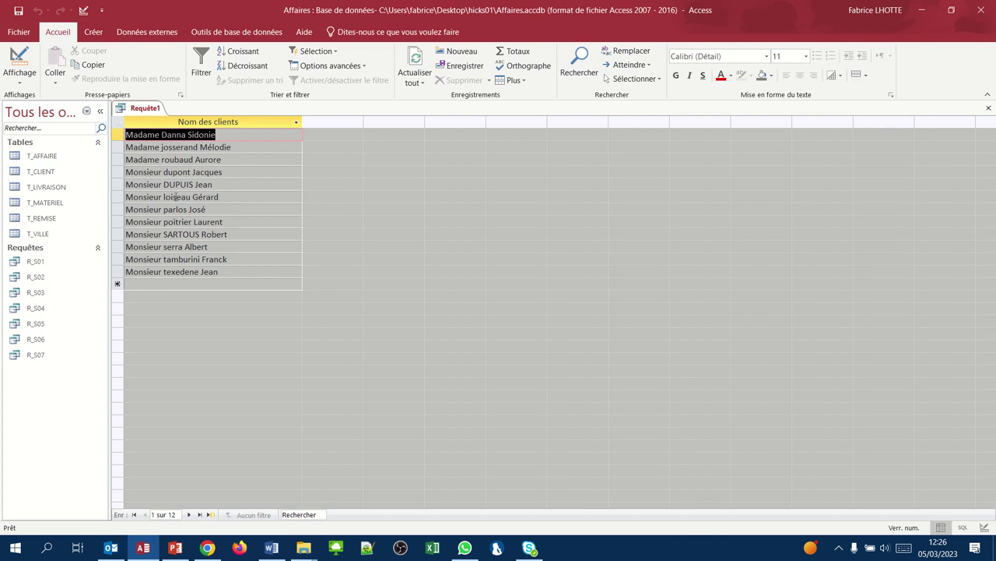
left_click_drag(303, 122, 242, 121)
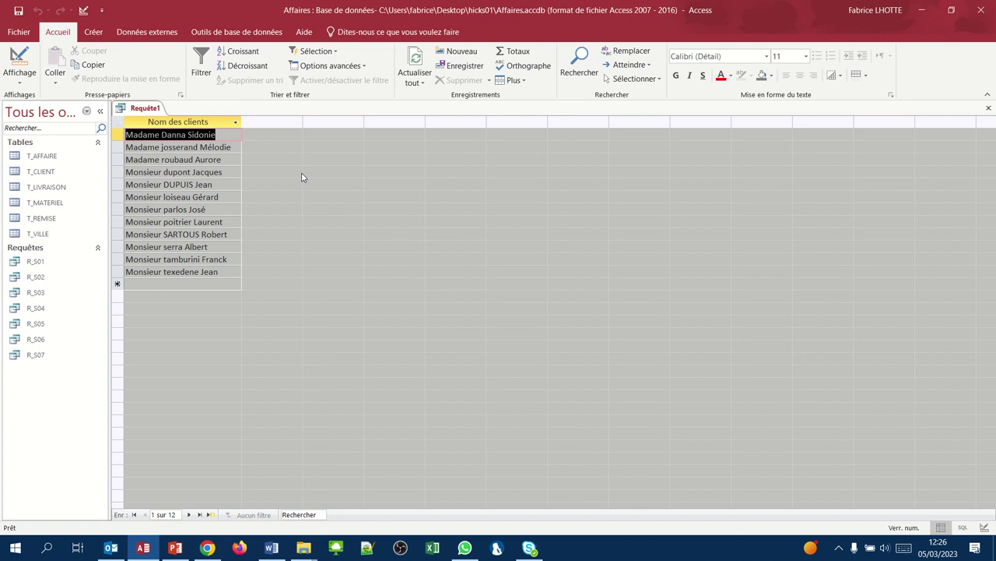
left_click(20, 62)
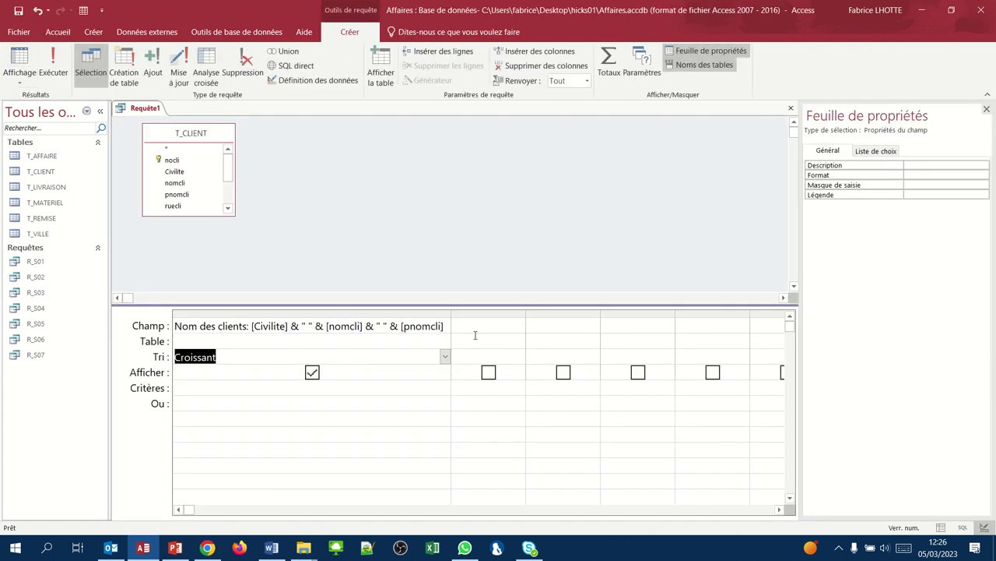
Add a second calculated column, [ruecli] & " " & [cpcli] & " " & [villecli], and widen it to show the full expression.
left_click(470, 327)
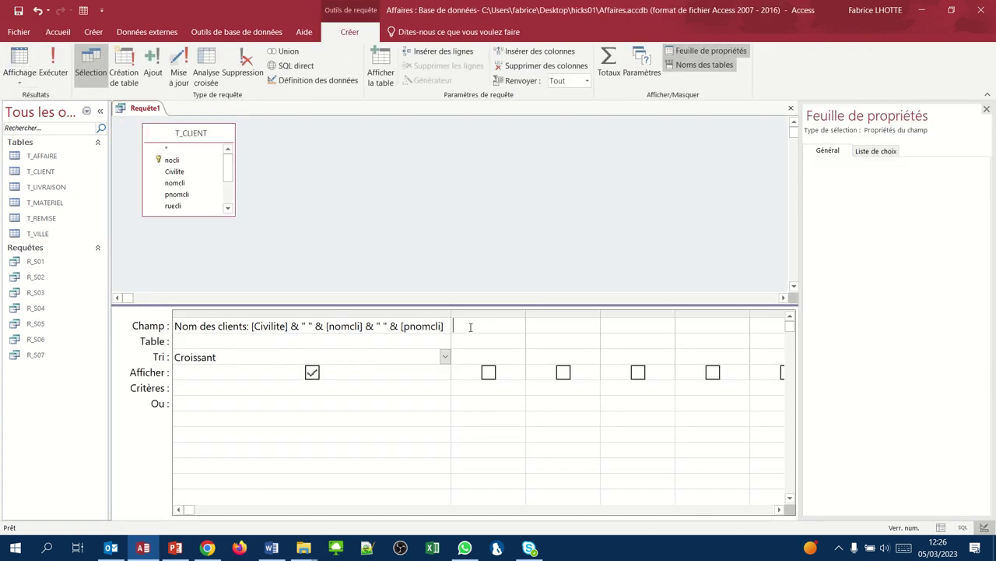
double_click(173, 206)
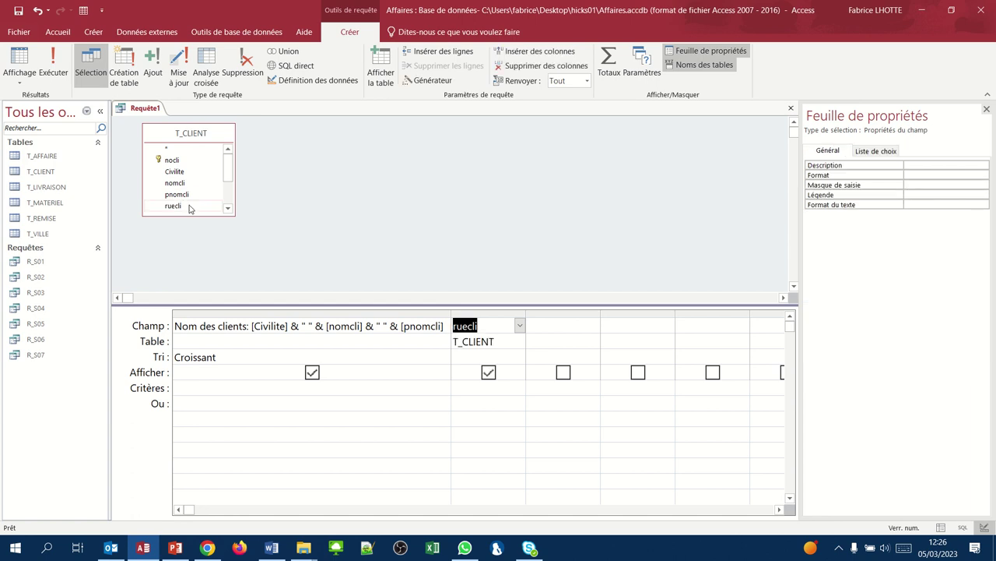
left_click(484, 325)
type("&\" \"&cpcli")
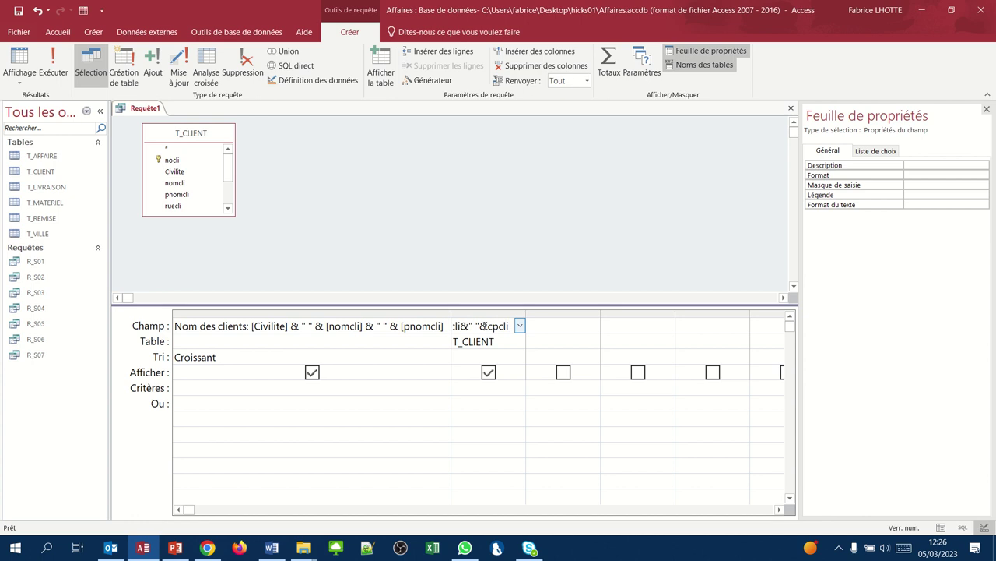
type("&\" \"&civilite")
key("BackSpace")
key("BackSpace")
type("ecli")
key("Tab")
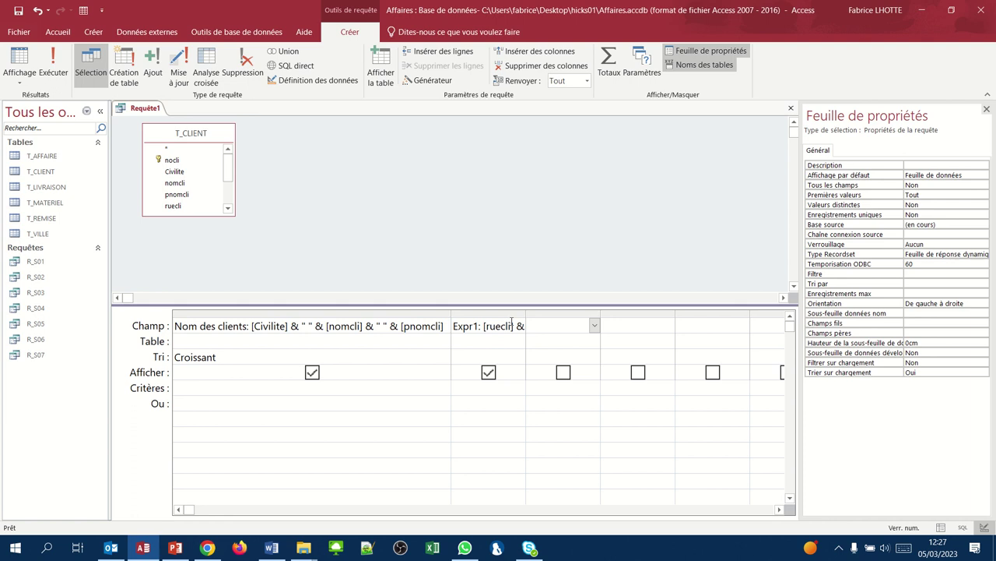
left_click_drag(527, 314, 713, 315)
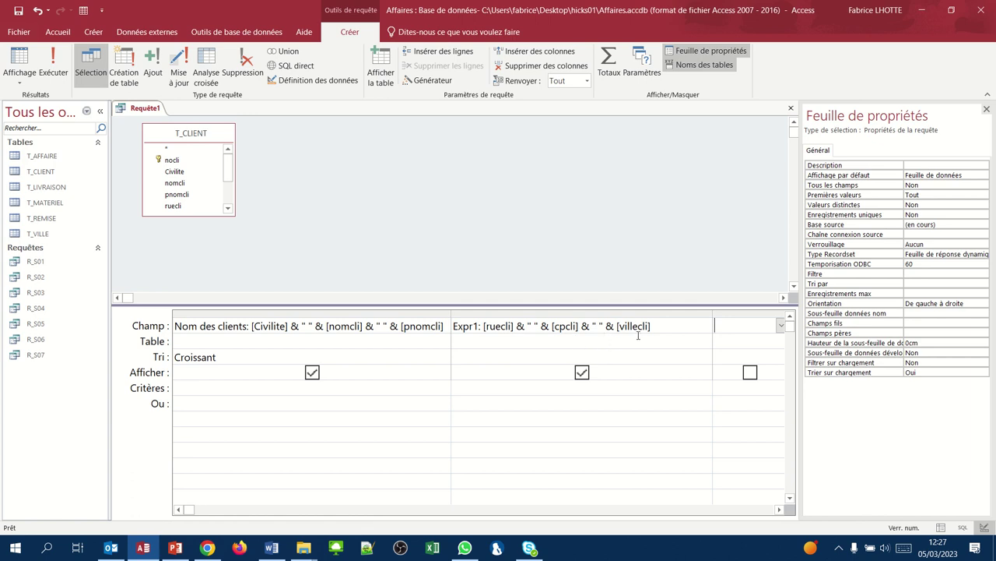
Change the separator between ruecli and cpcli to " - " and replace the Expr1 alias with "Adresse du client", widening the column.
left_click(533, 327)
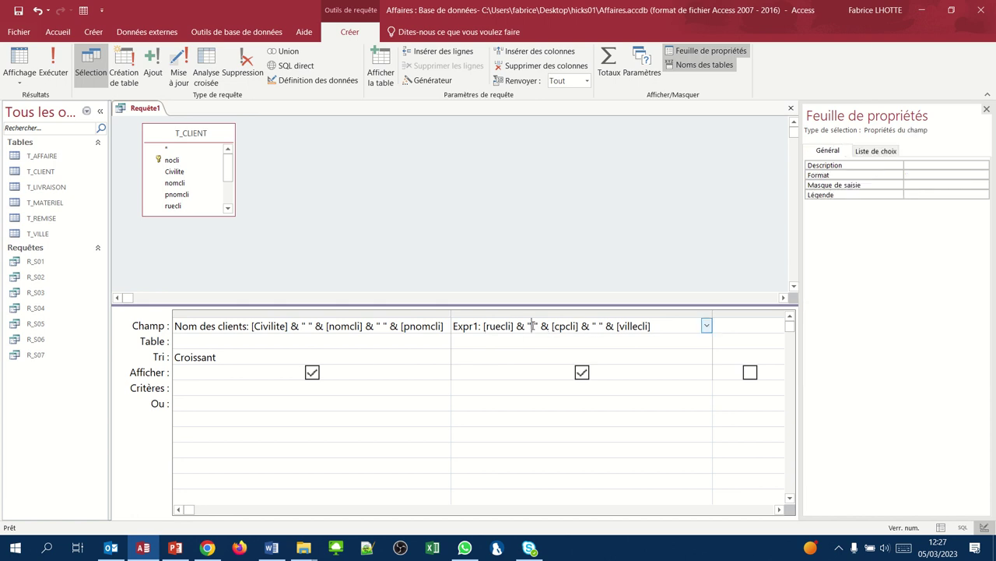
type("-")
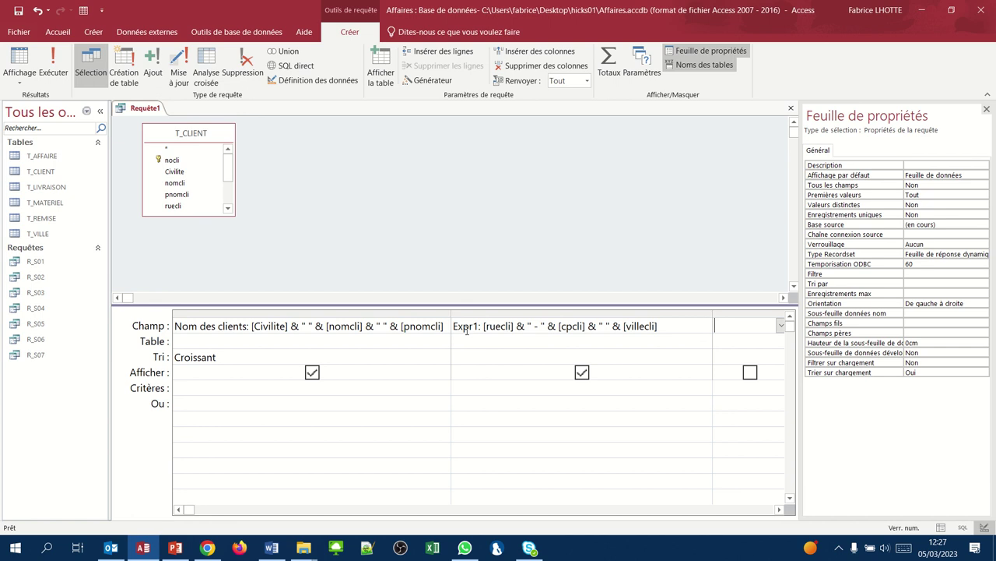
left_click_drag(478, 325, 444, 325)
type("Adresse du")
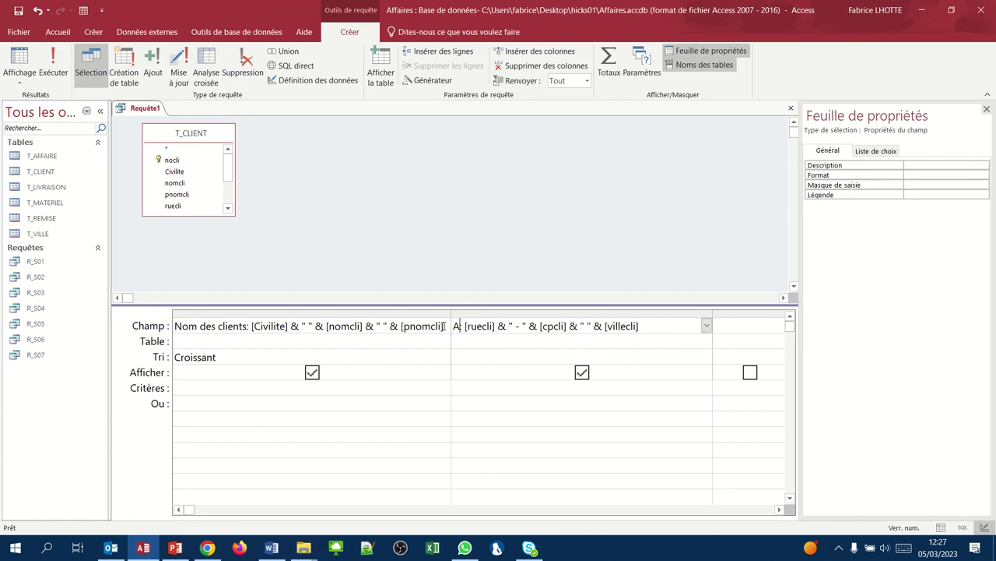
type(" client")
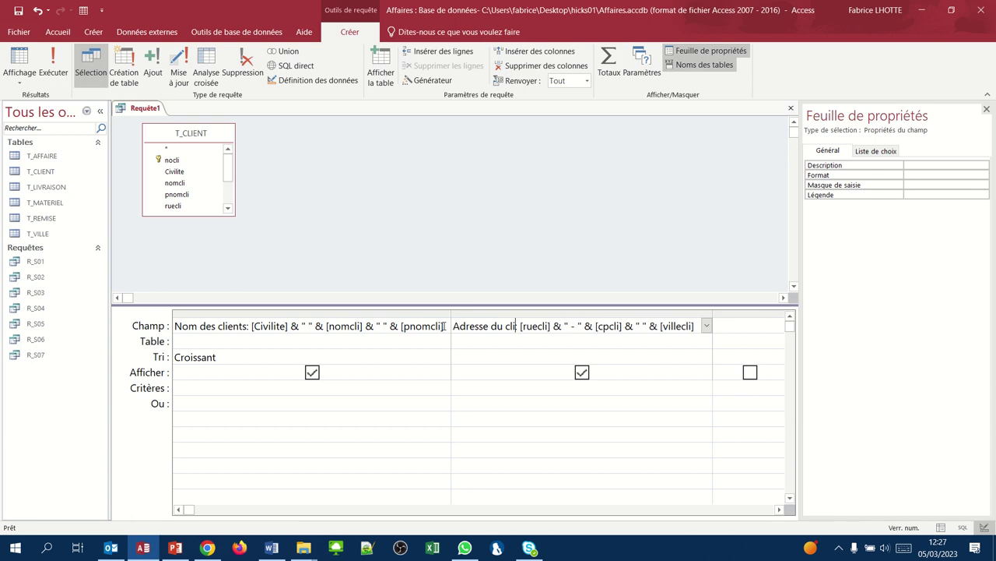
key("Tab")
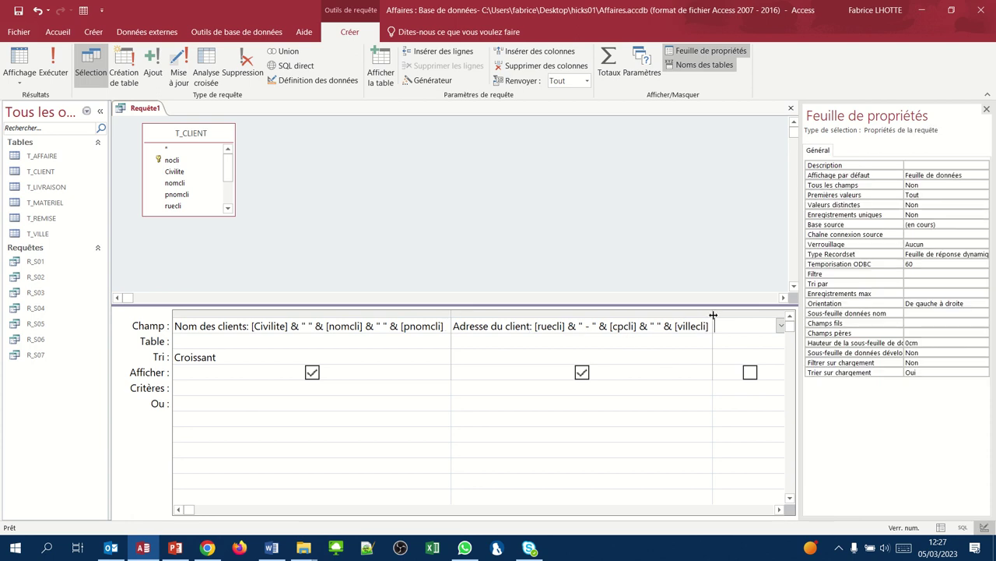
left_click_drag(713, 311, 766, 310)
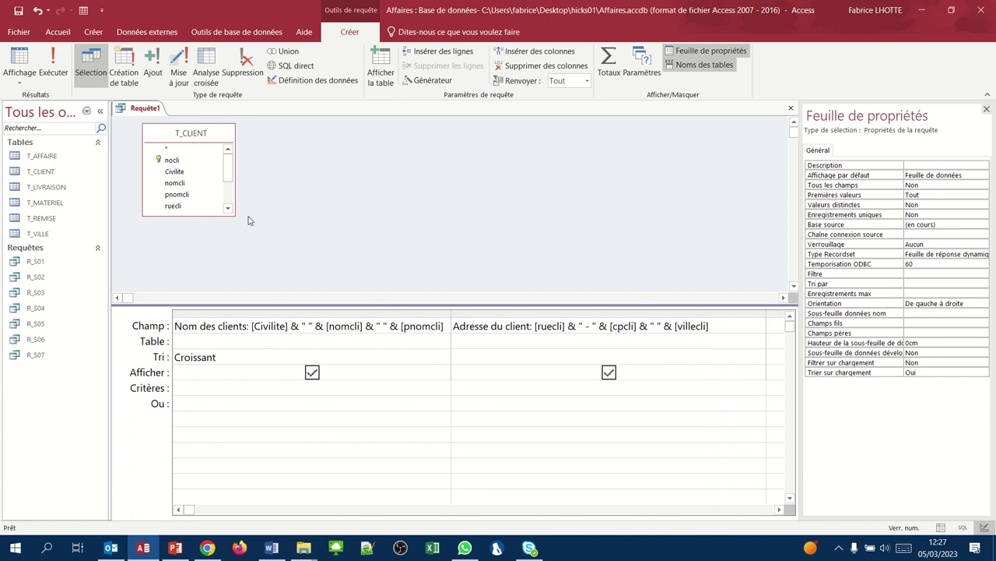
Run the query and try to edit the town in the first record's Adresse du client value.
left_click(19, 58)
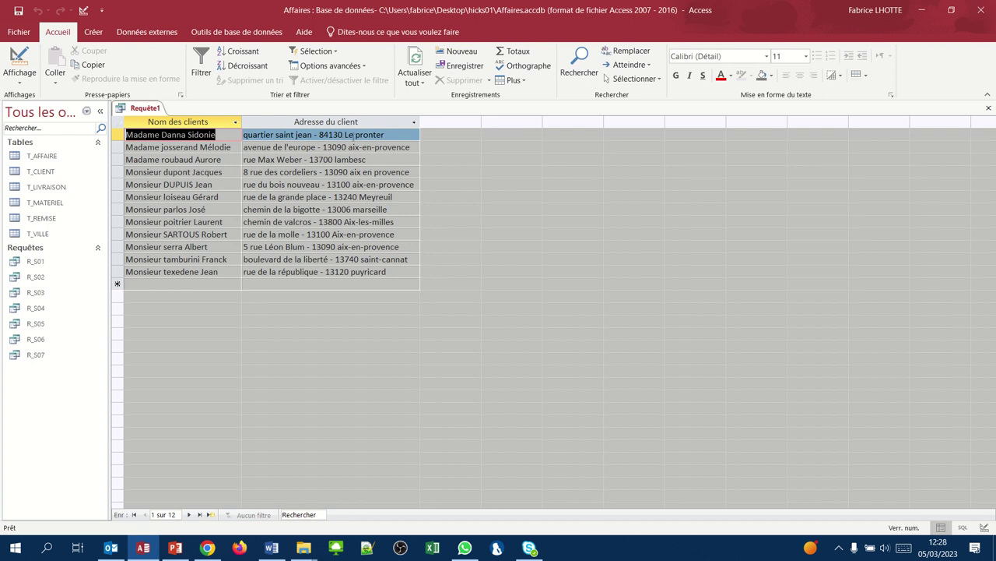
left_click(388, 134)
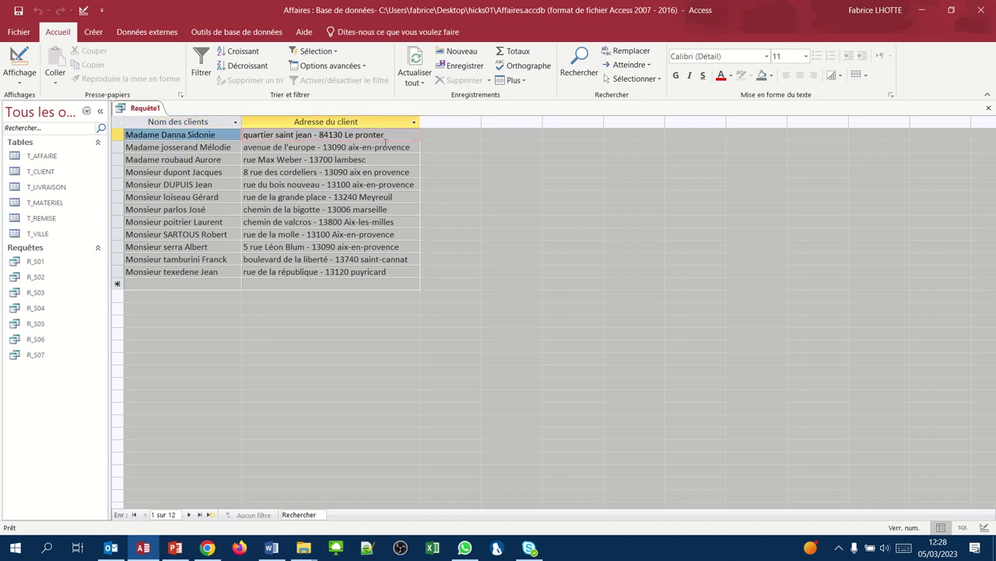
key("BackSpace")
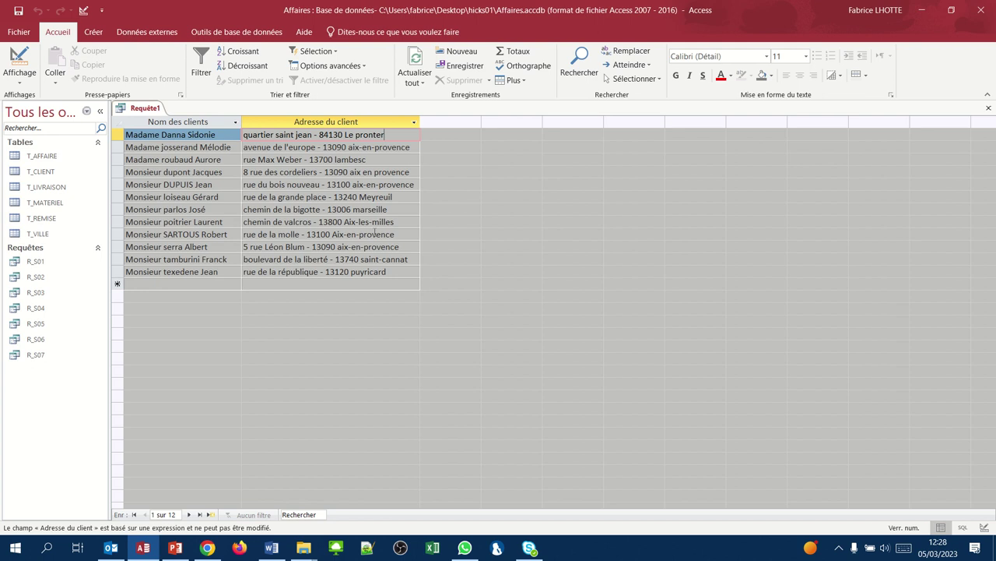
left_click(359, 183)
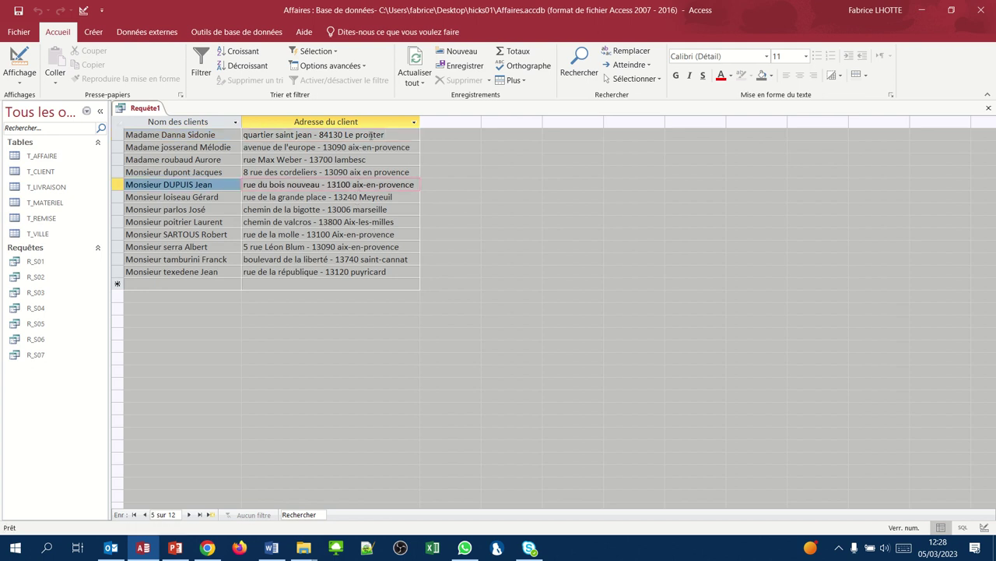
left_click(378, 134)
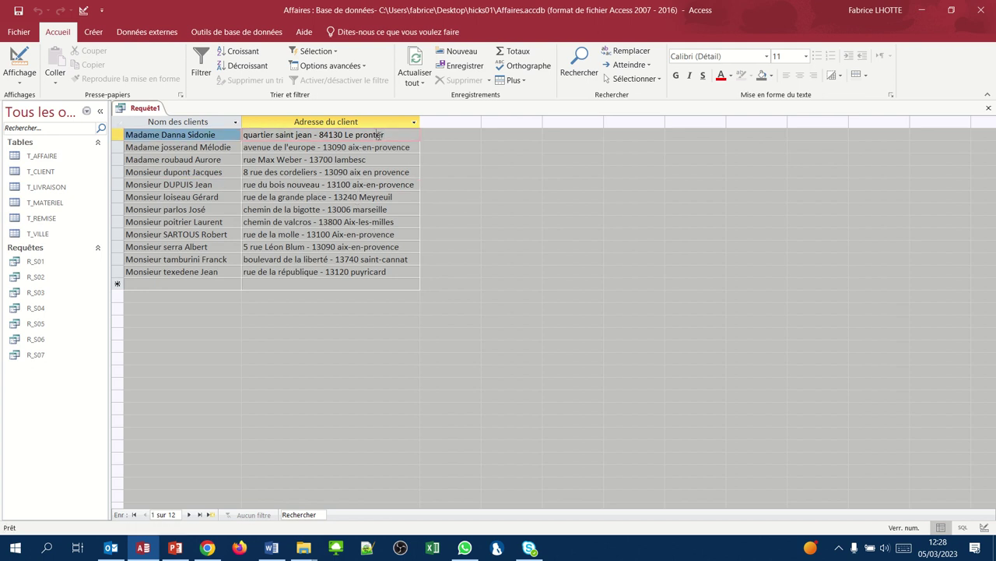
key("BackSpace")
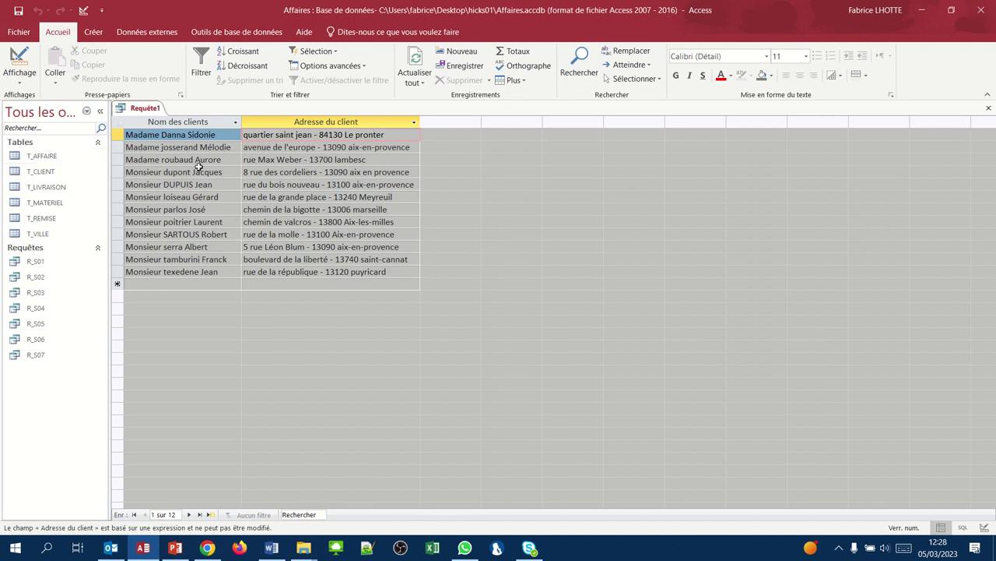
left_click(251, 171)
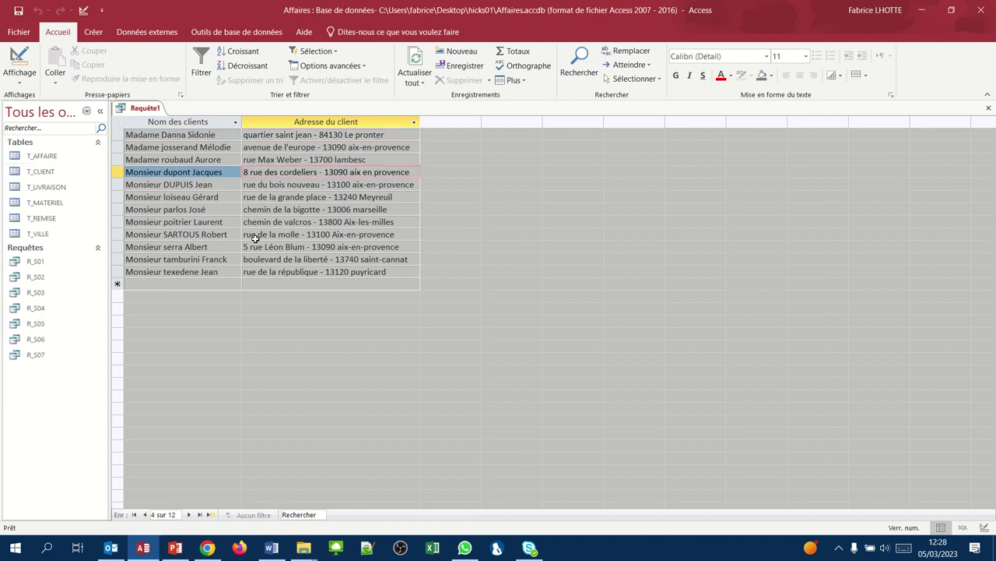
left_click(263, 135)
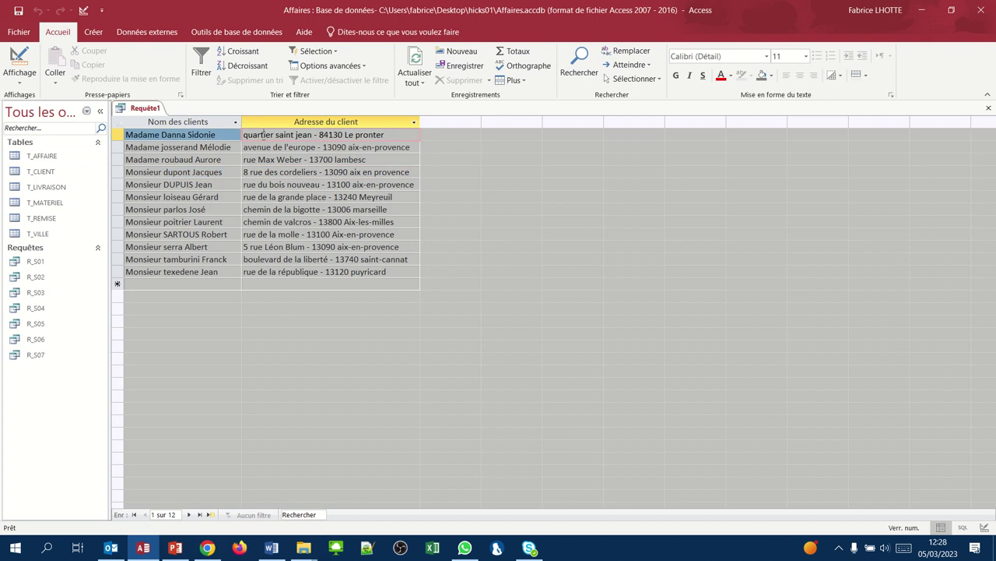
double_click(382, 134)
type("P")
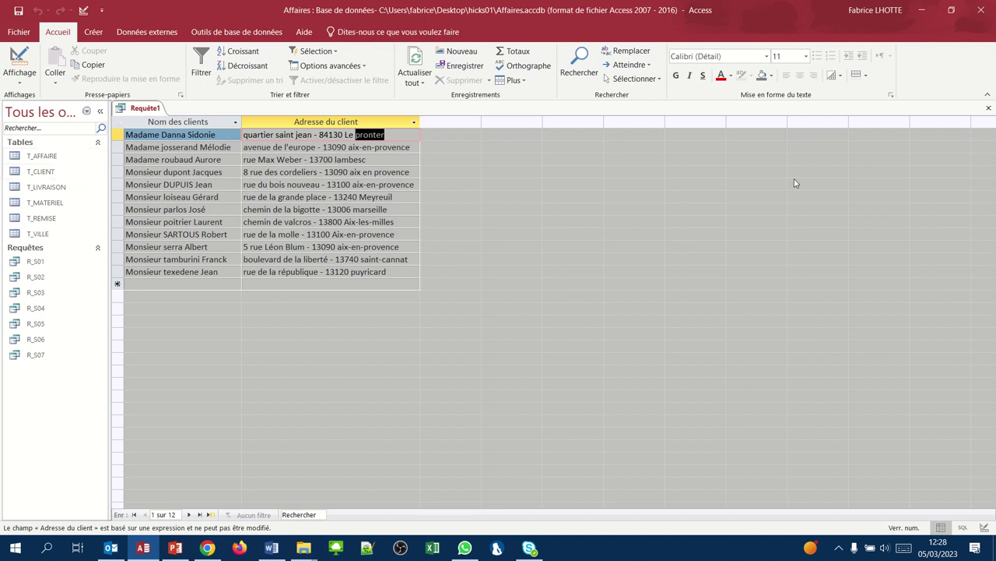
Close the query and save it as R_S08.
left_click(988, 109)
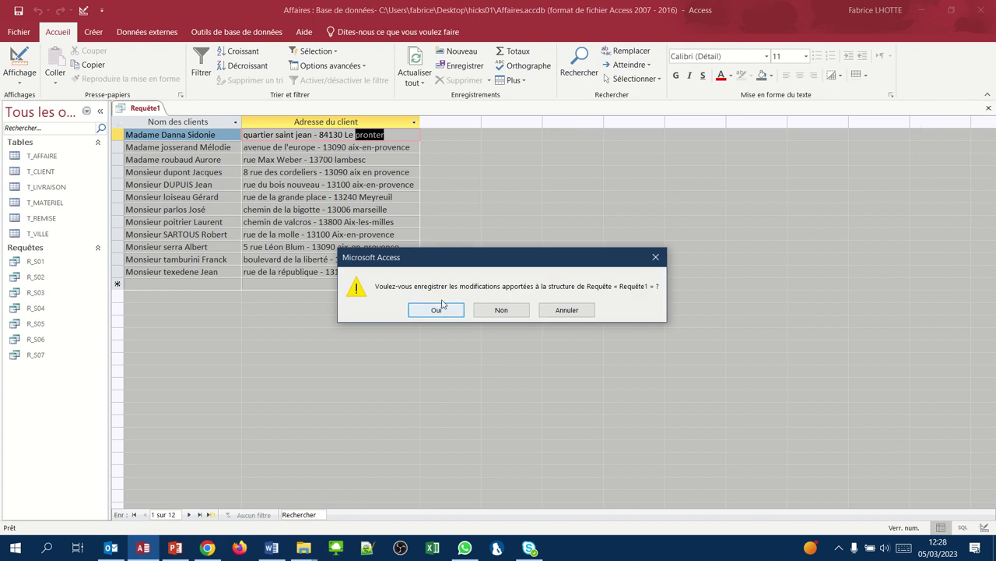
left_click(439, 308)
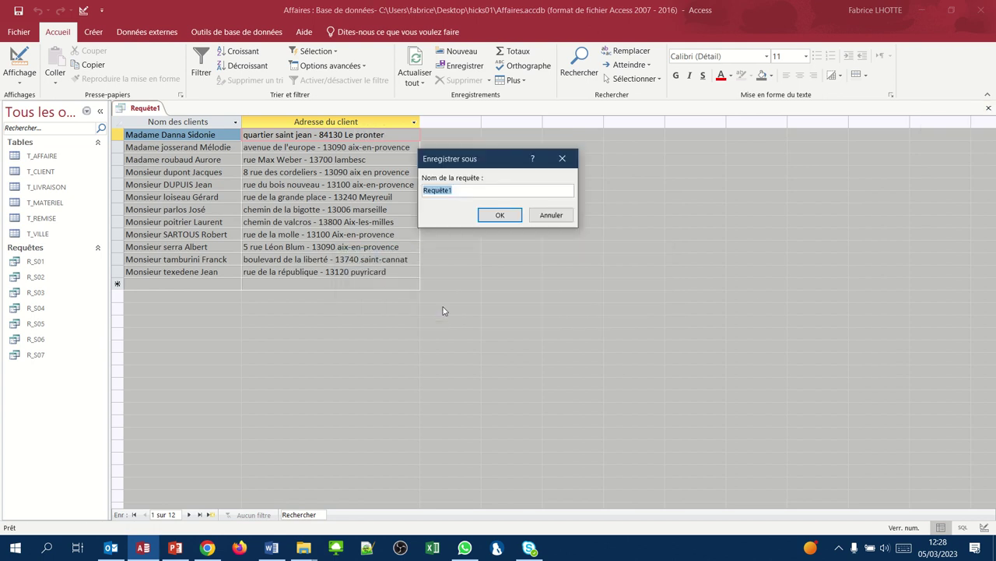
type("R")
type("_S08")
key("Return")
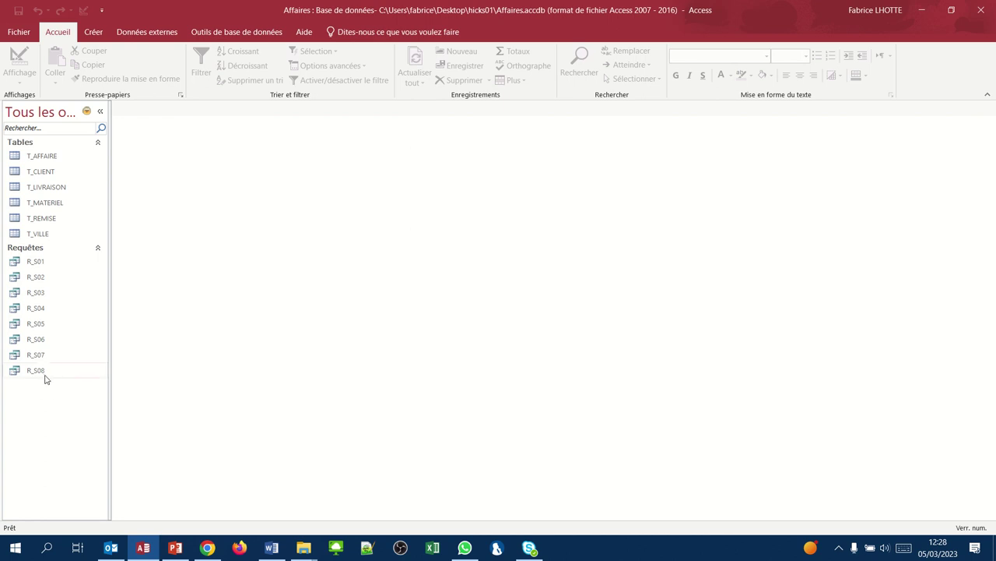
Reopen R_S08, try to edit the first Adresse du client value, and close the query.
double_click(45, 379)
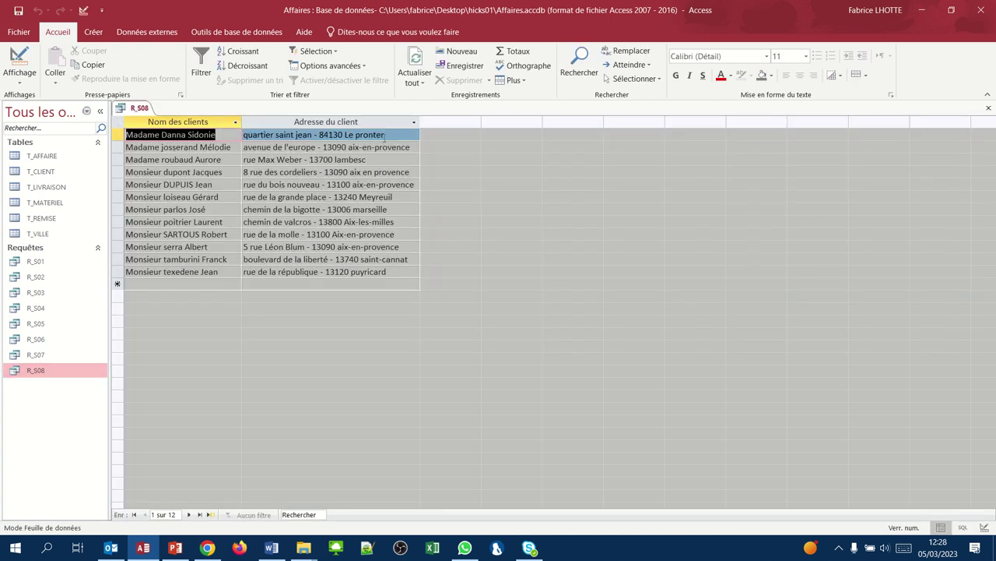
left_click(385, 136)
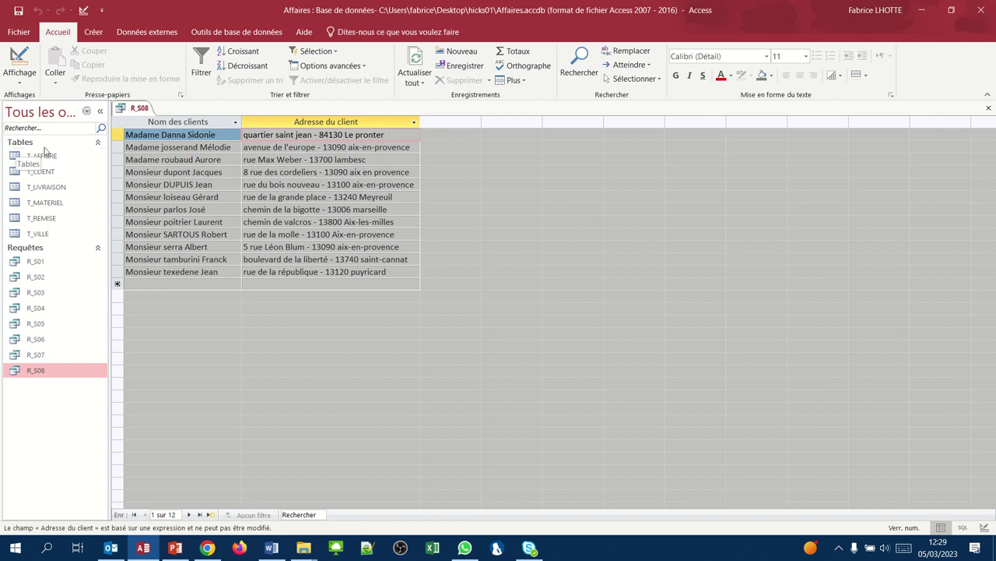
left_click(988, 109)
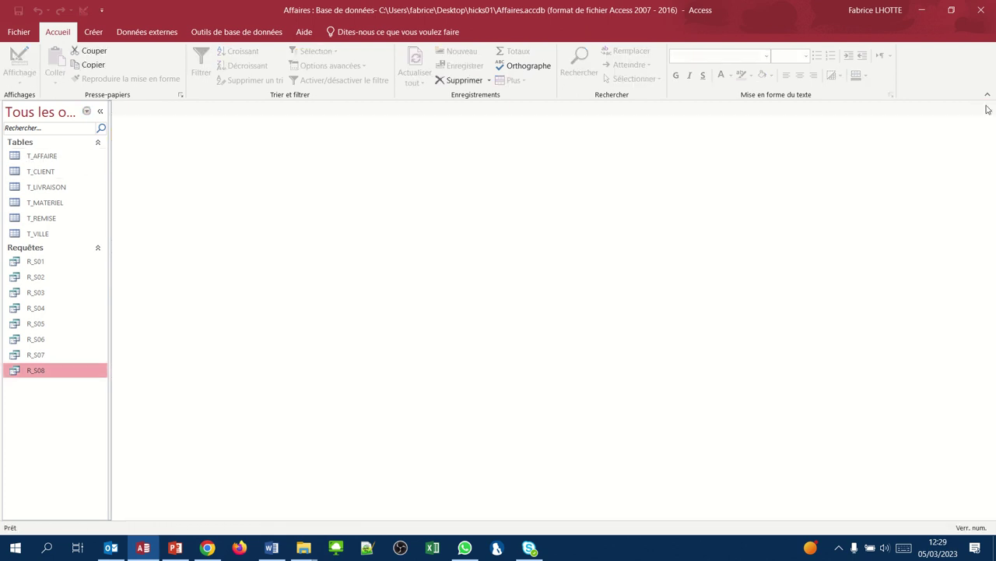
Open the T_CLIENT table and correct villecli in the seventh record to "Le prontet".
double_click(42, 175)
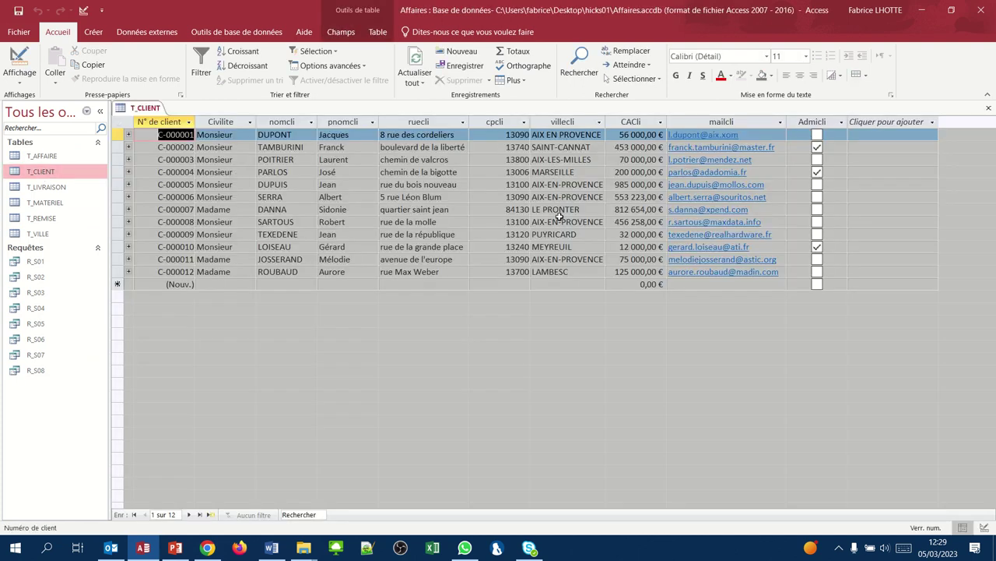
left_click(583, 209)
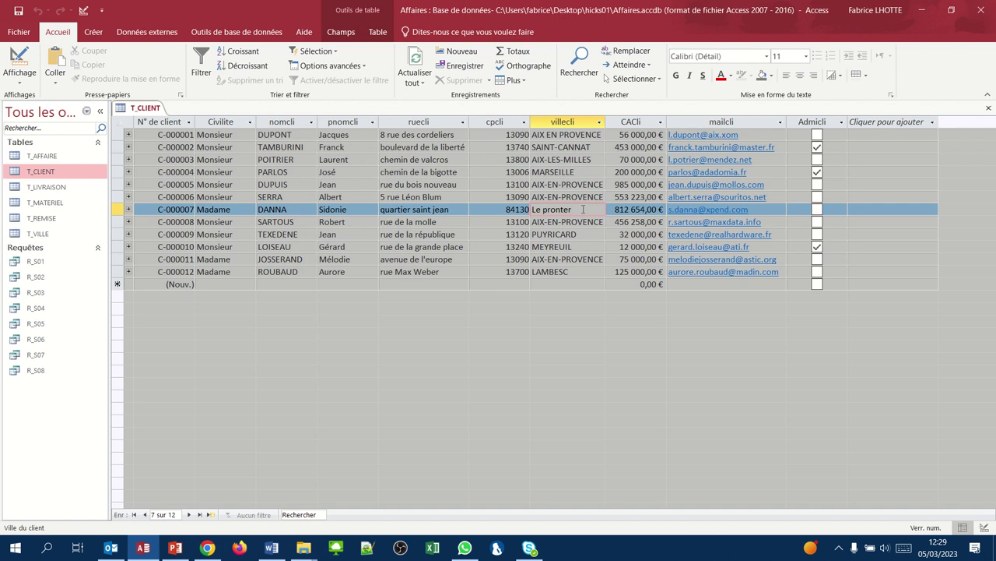
key("BackSpace")
type("t")
key("Tab")
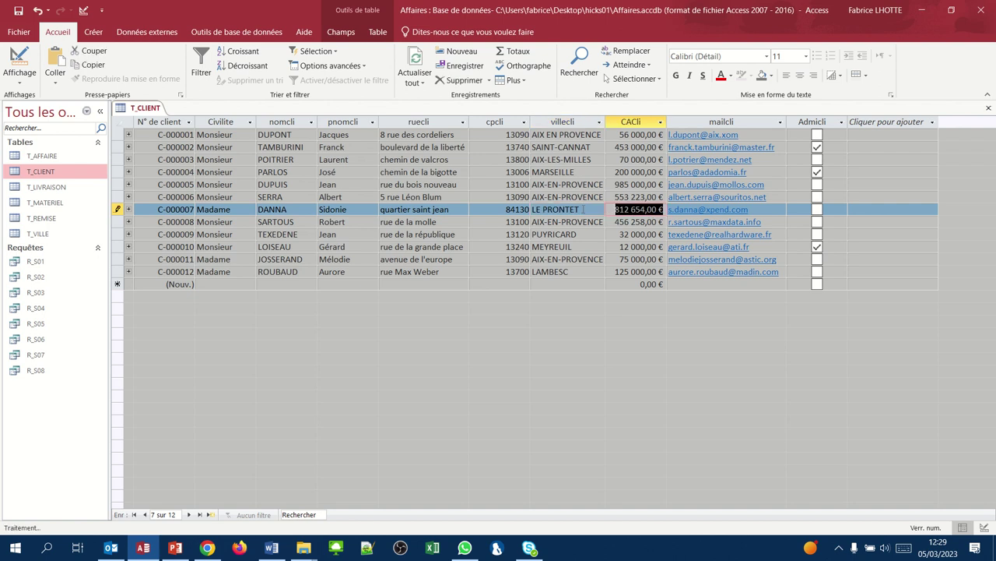
key("Tab")
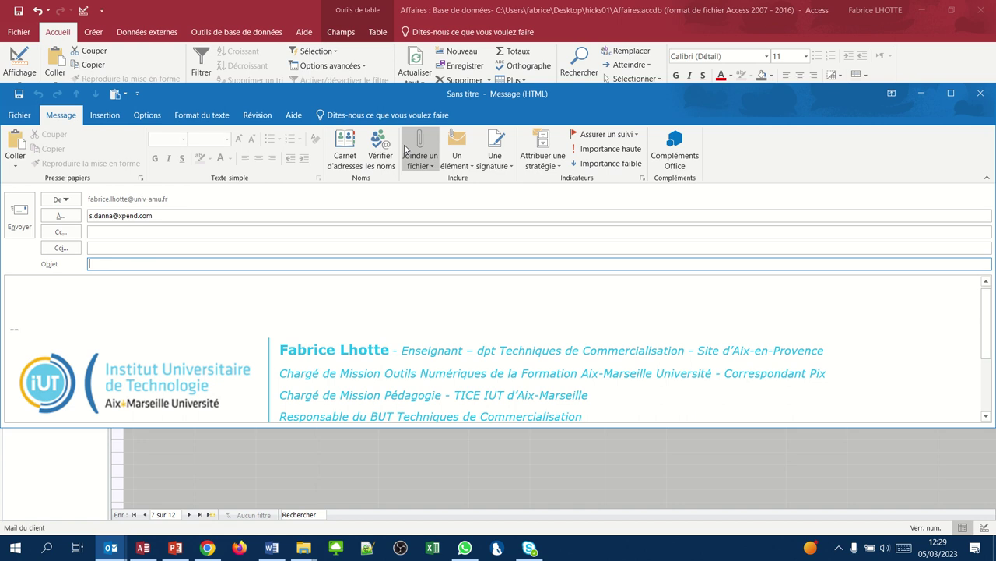
left_click(978, 91)
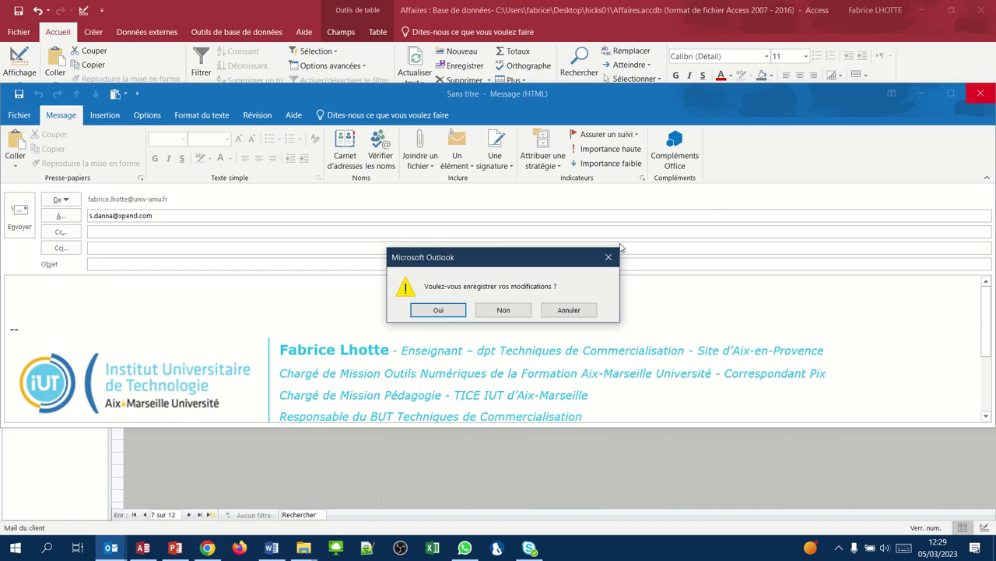
left_click(494, 310)
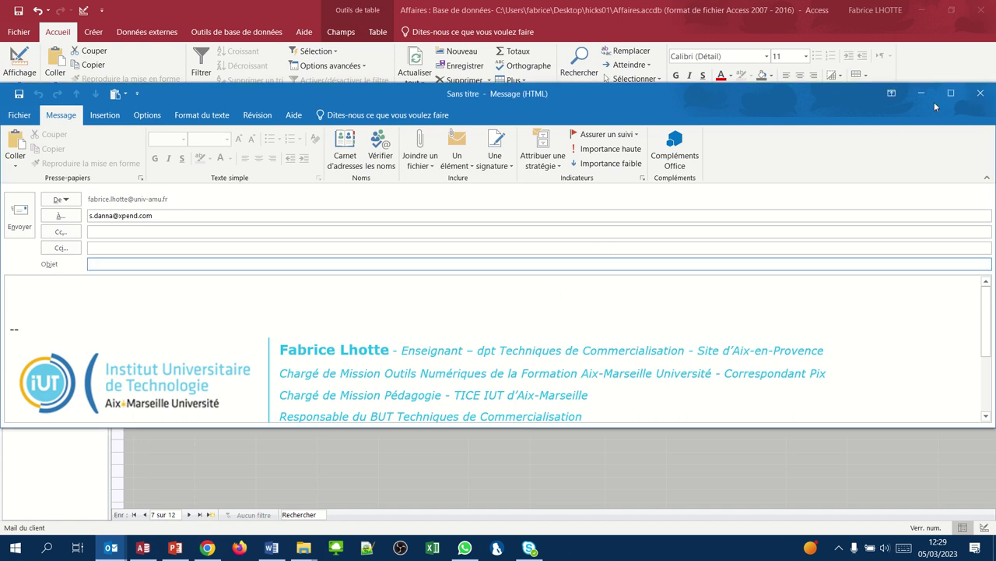
left_click(978, 94)
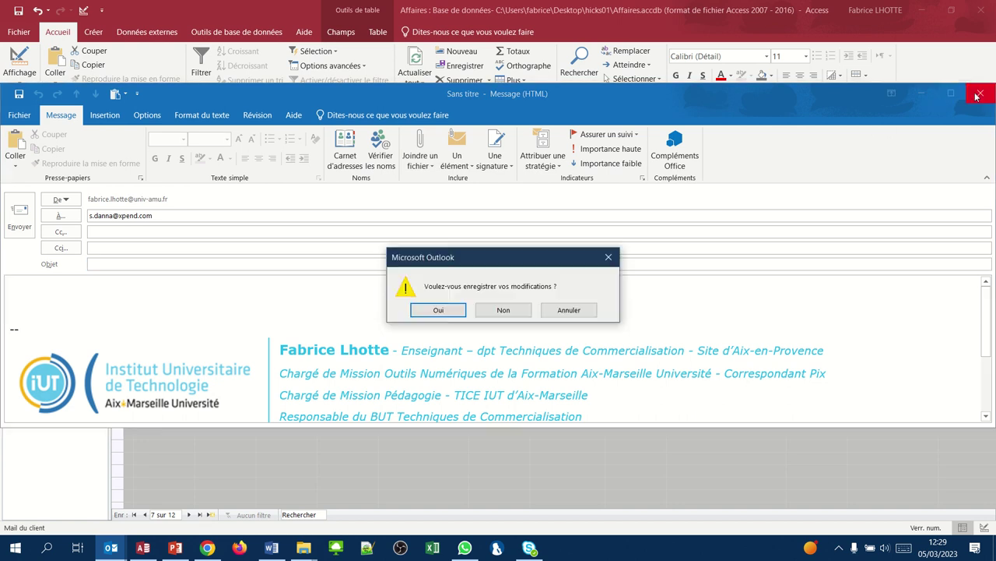
left_click(526, 309)
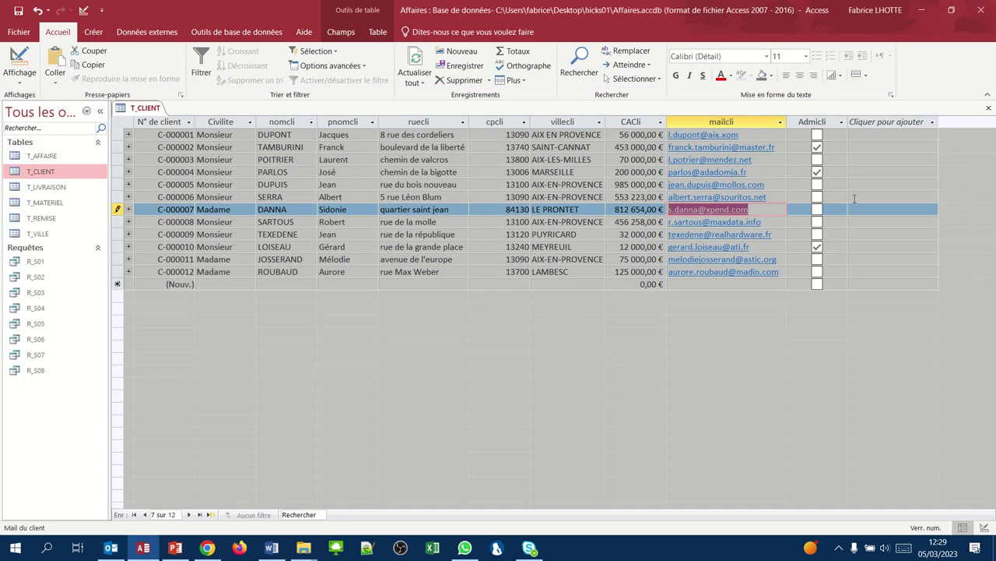
left_click(842, 206)
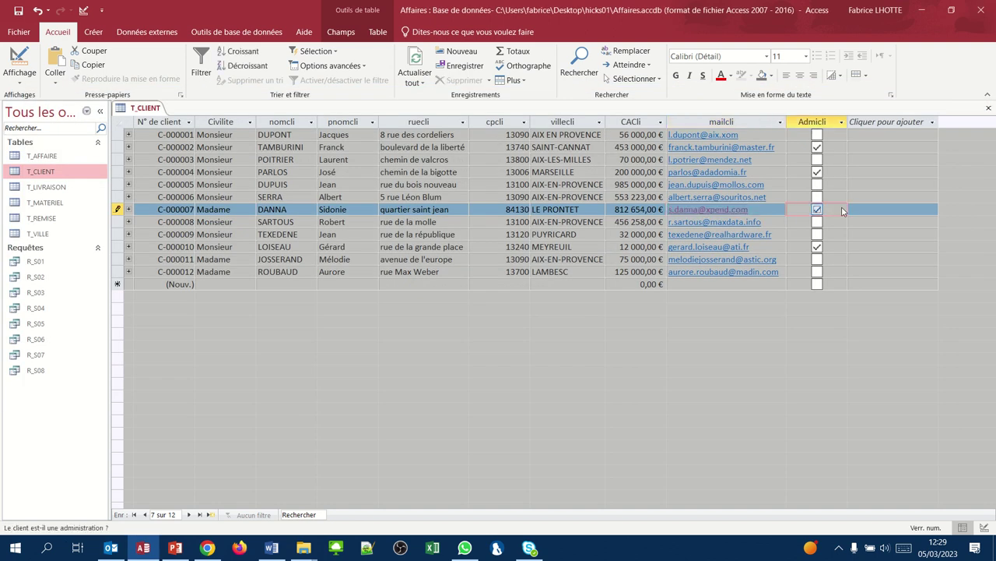
key("space")
Commit the edited record by closing T_CLIENT, and reopen R_S08 to check the first Adresse du client value.
key("Tab")
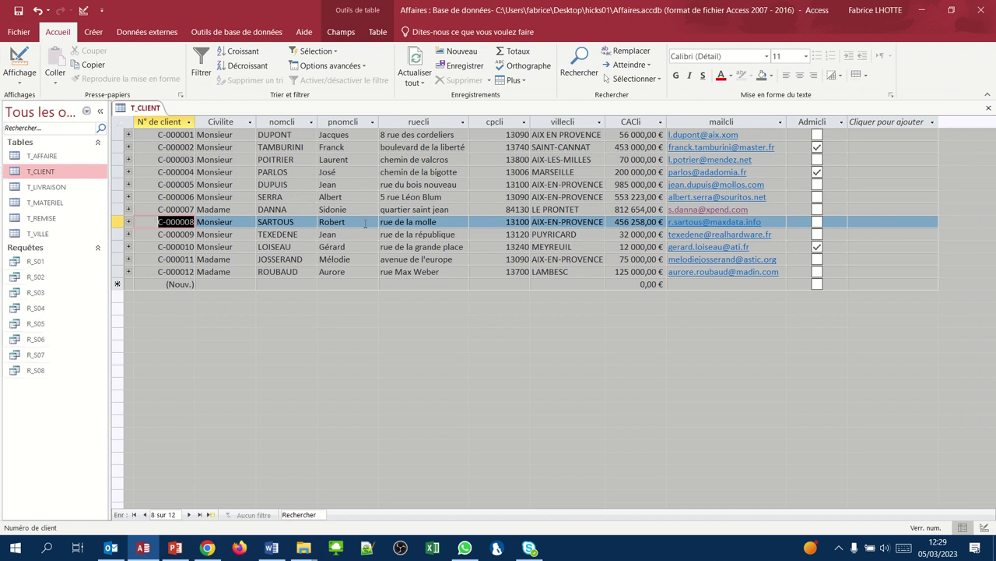
left_click(989, 108)
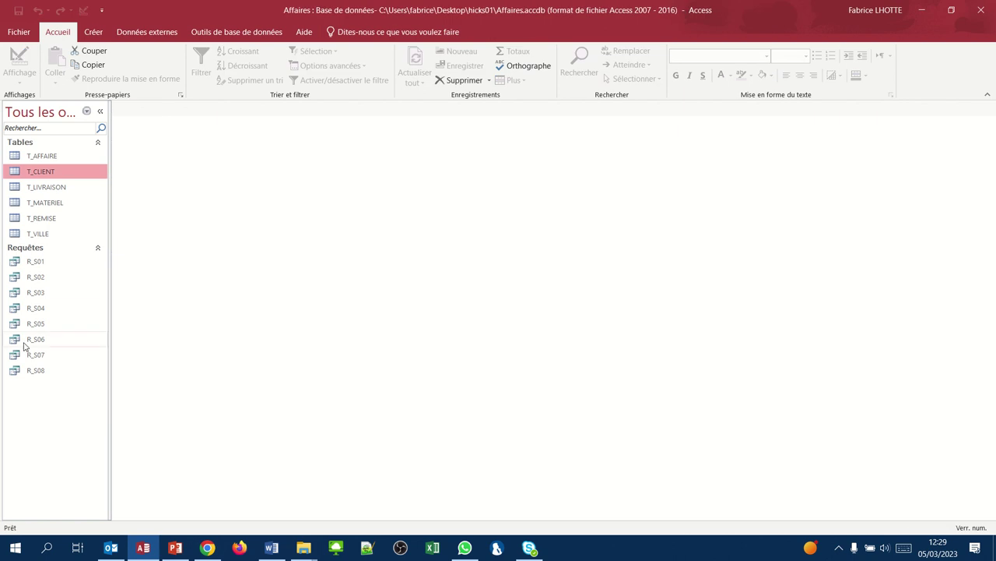
left_click(36, 372)
double_click(35, 372)
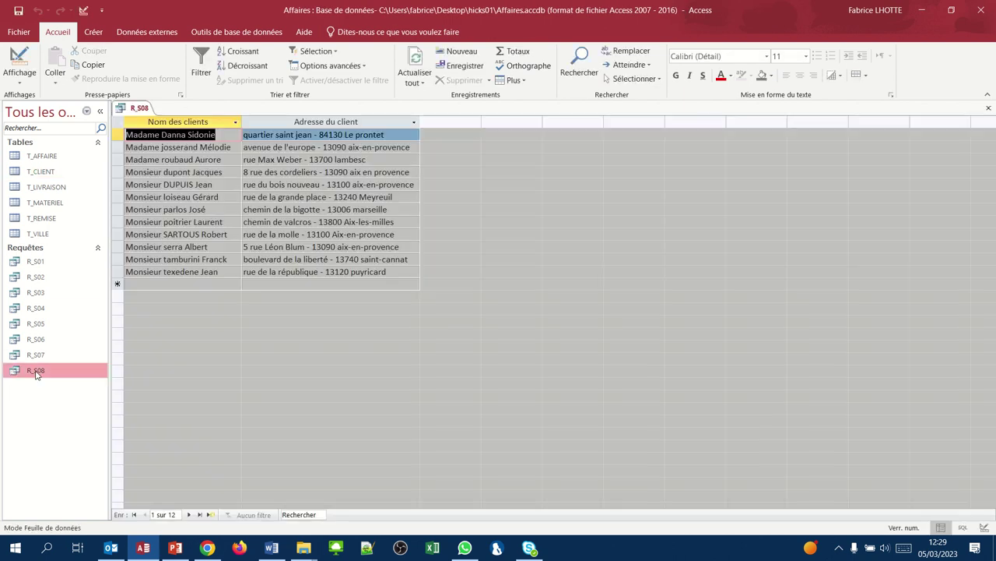
left_click(389, 135)
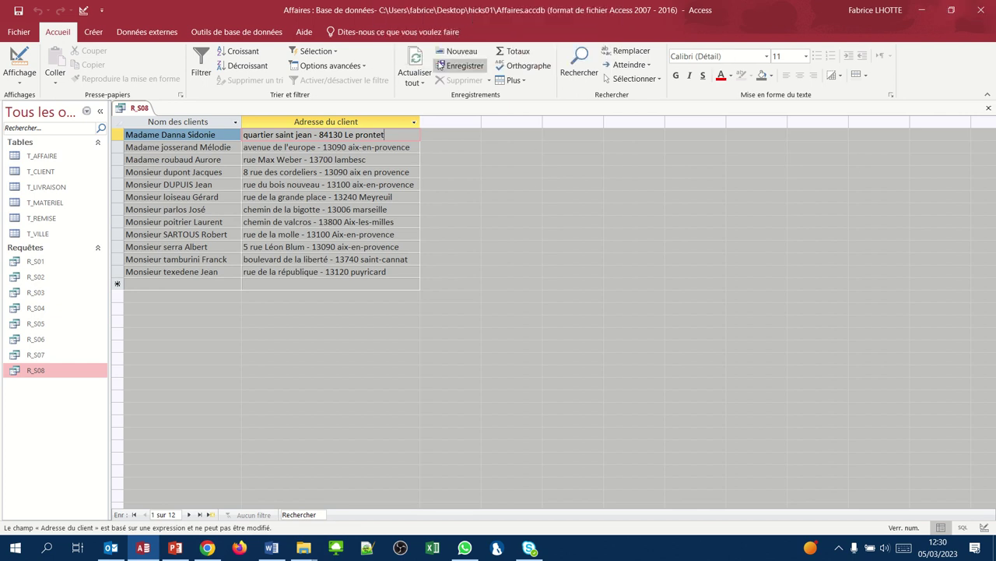
mouse_move(453, 4)
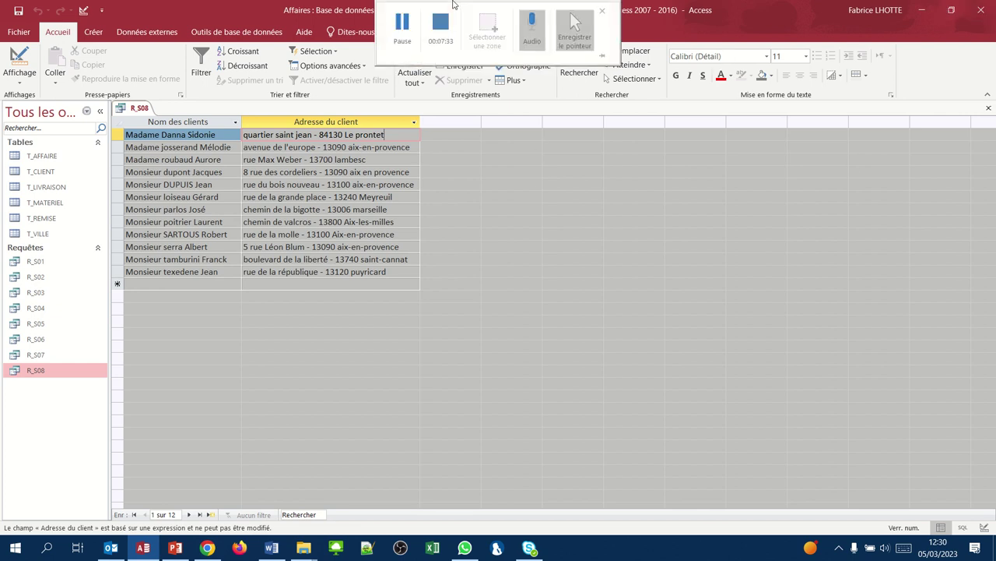